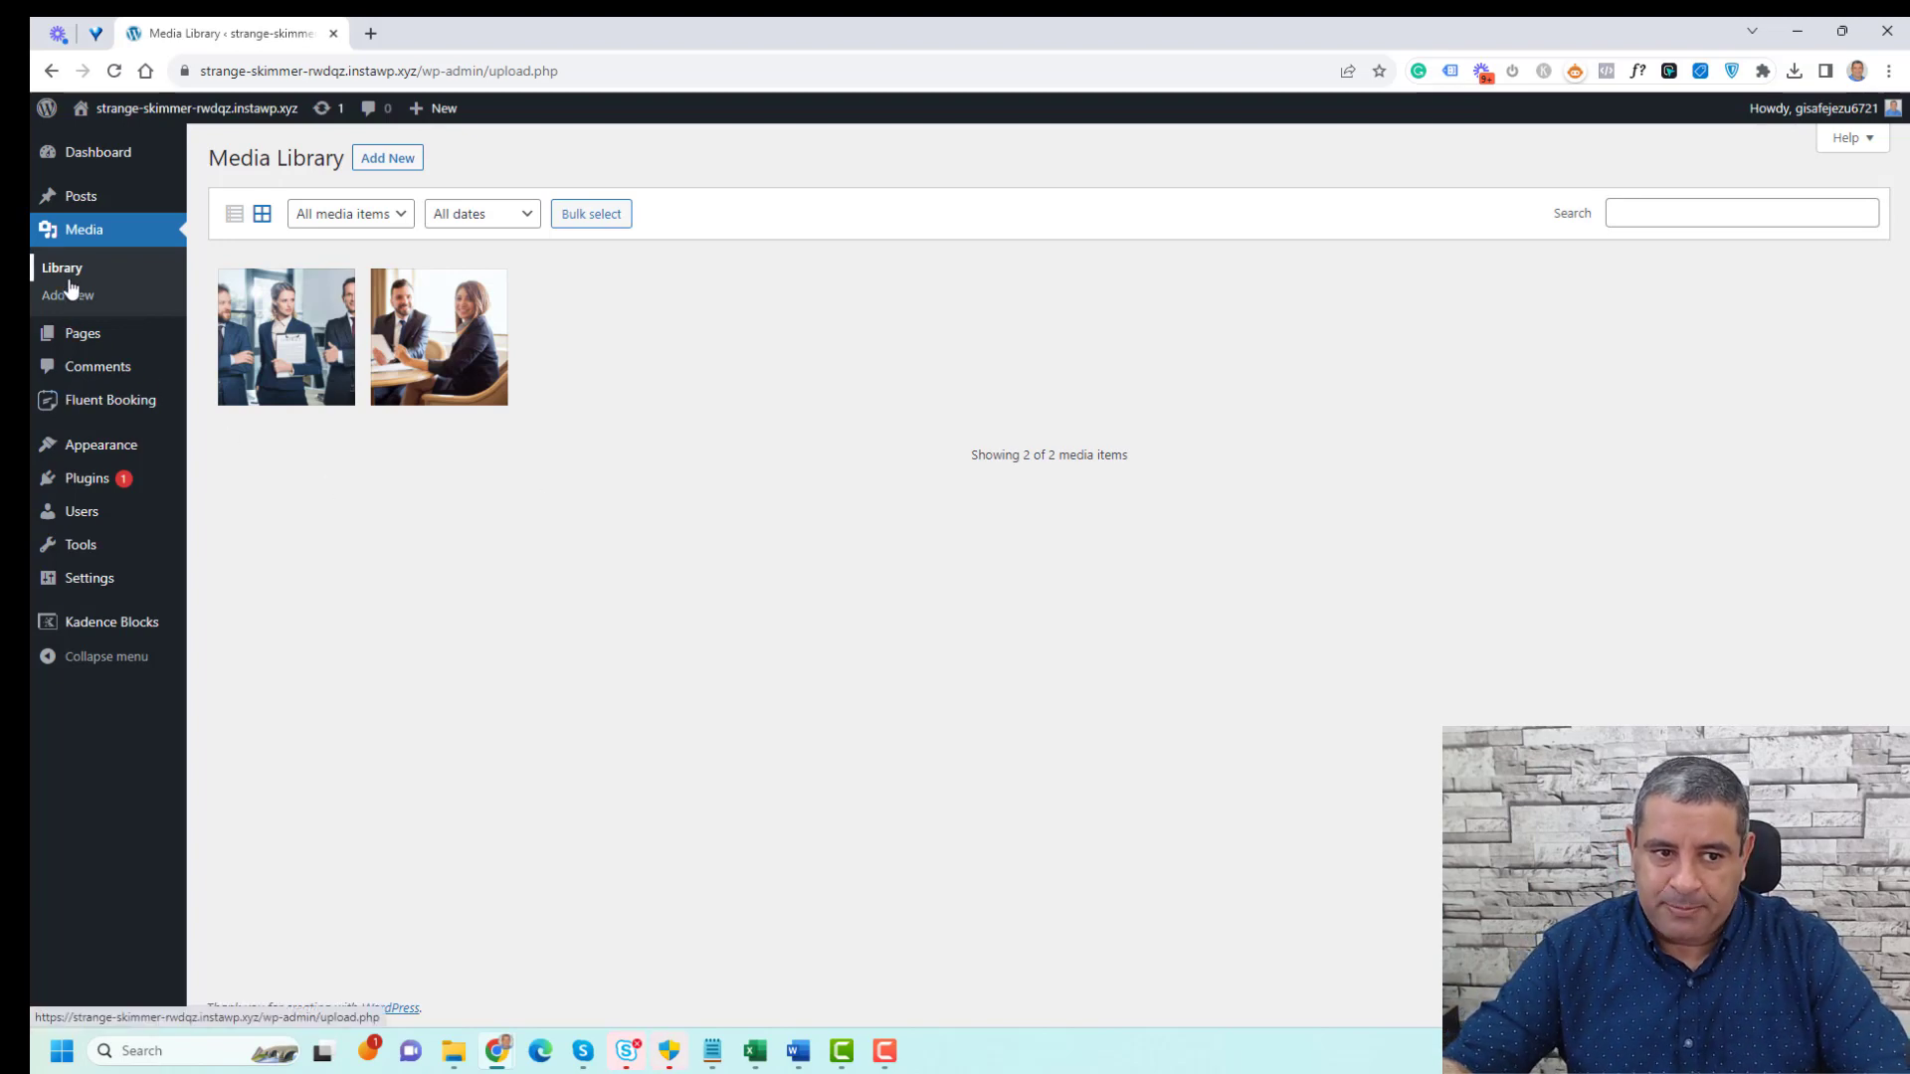
# Paste 'The best Legal Company in New York' as the legal team photo's alternative text
pyautogui.click(280, 354)
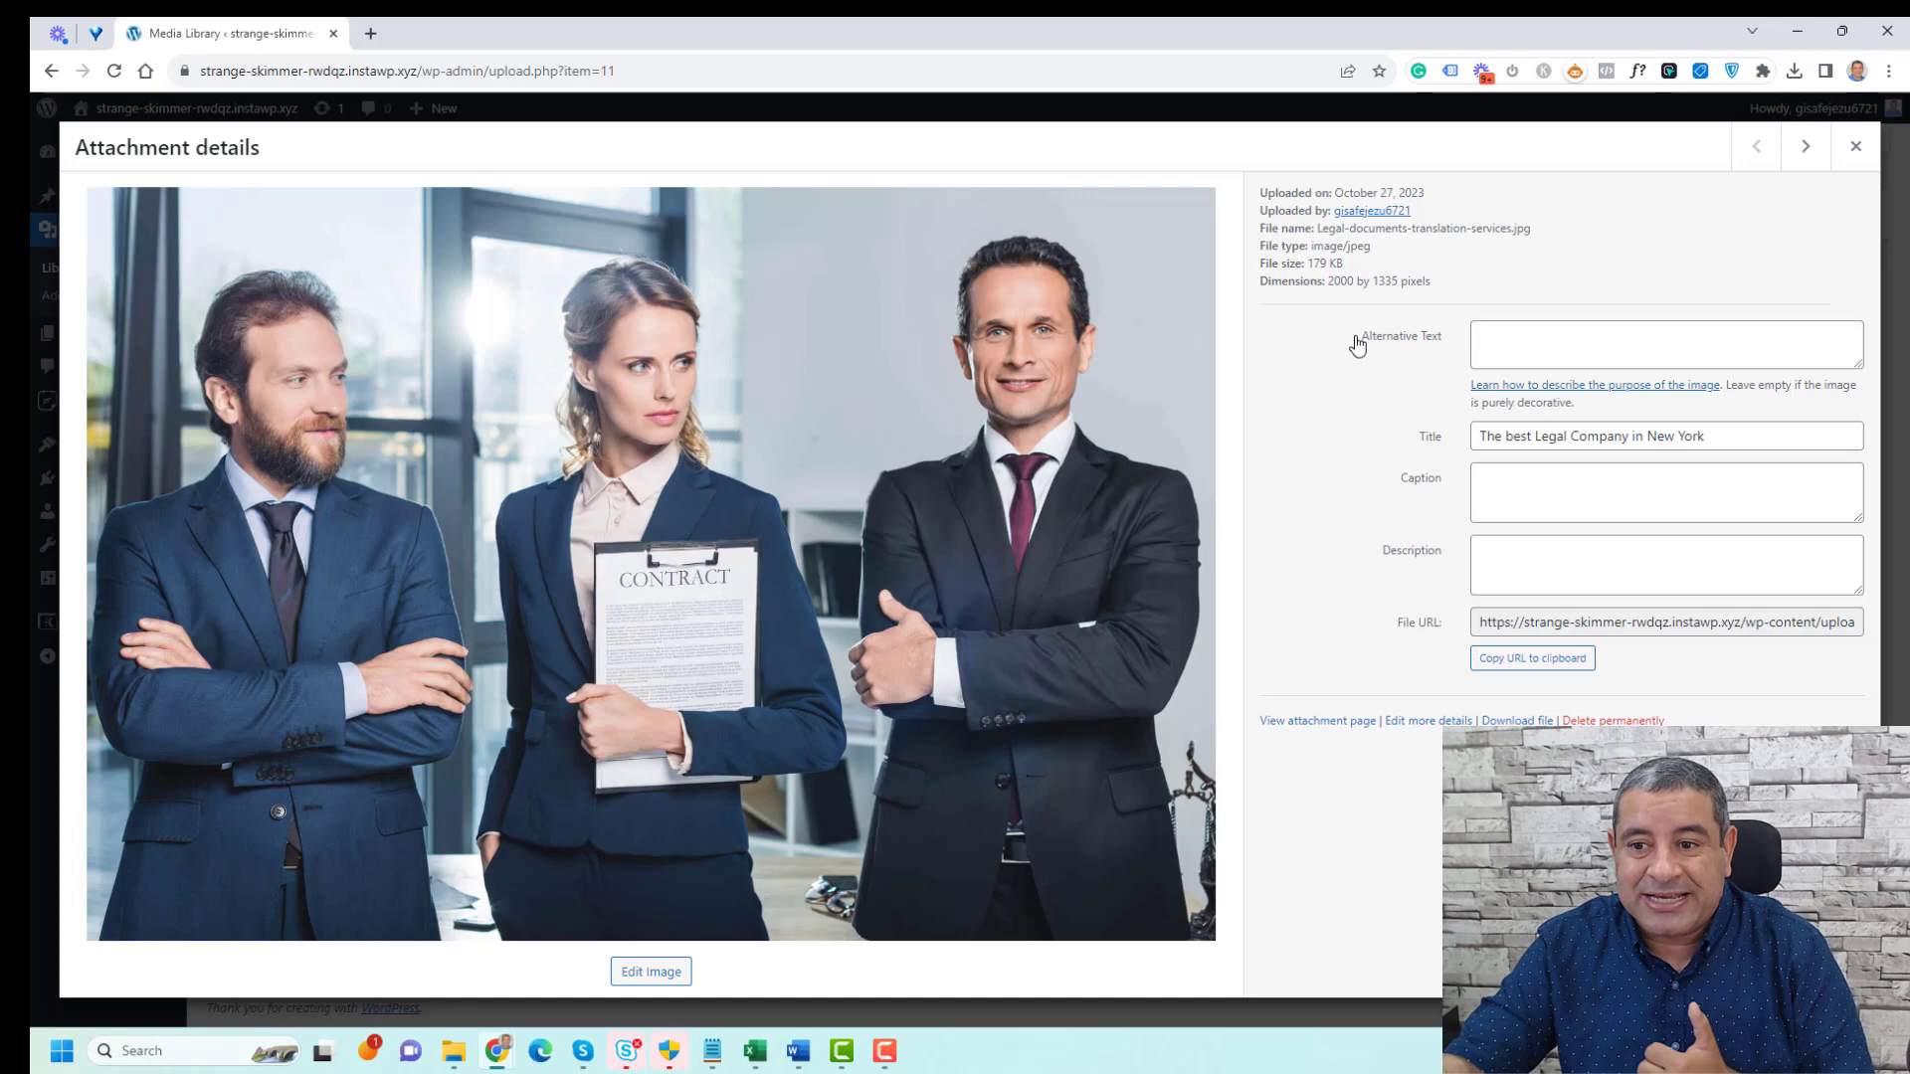
pyautogui.click(1521, 342)
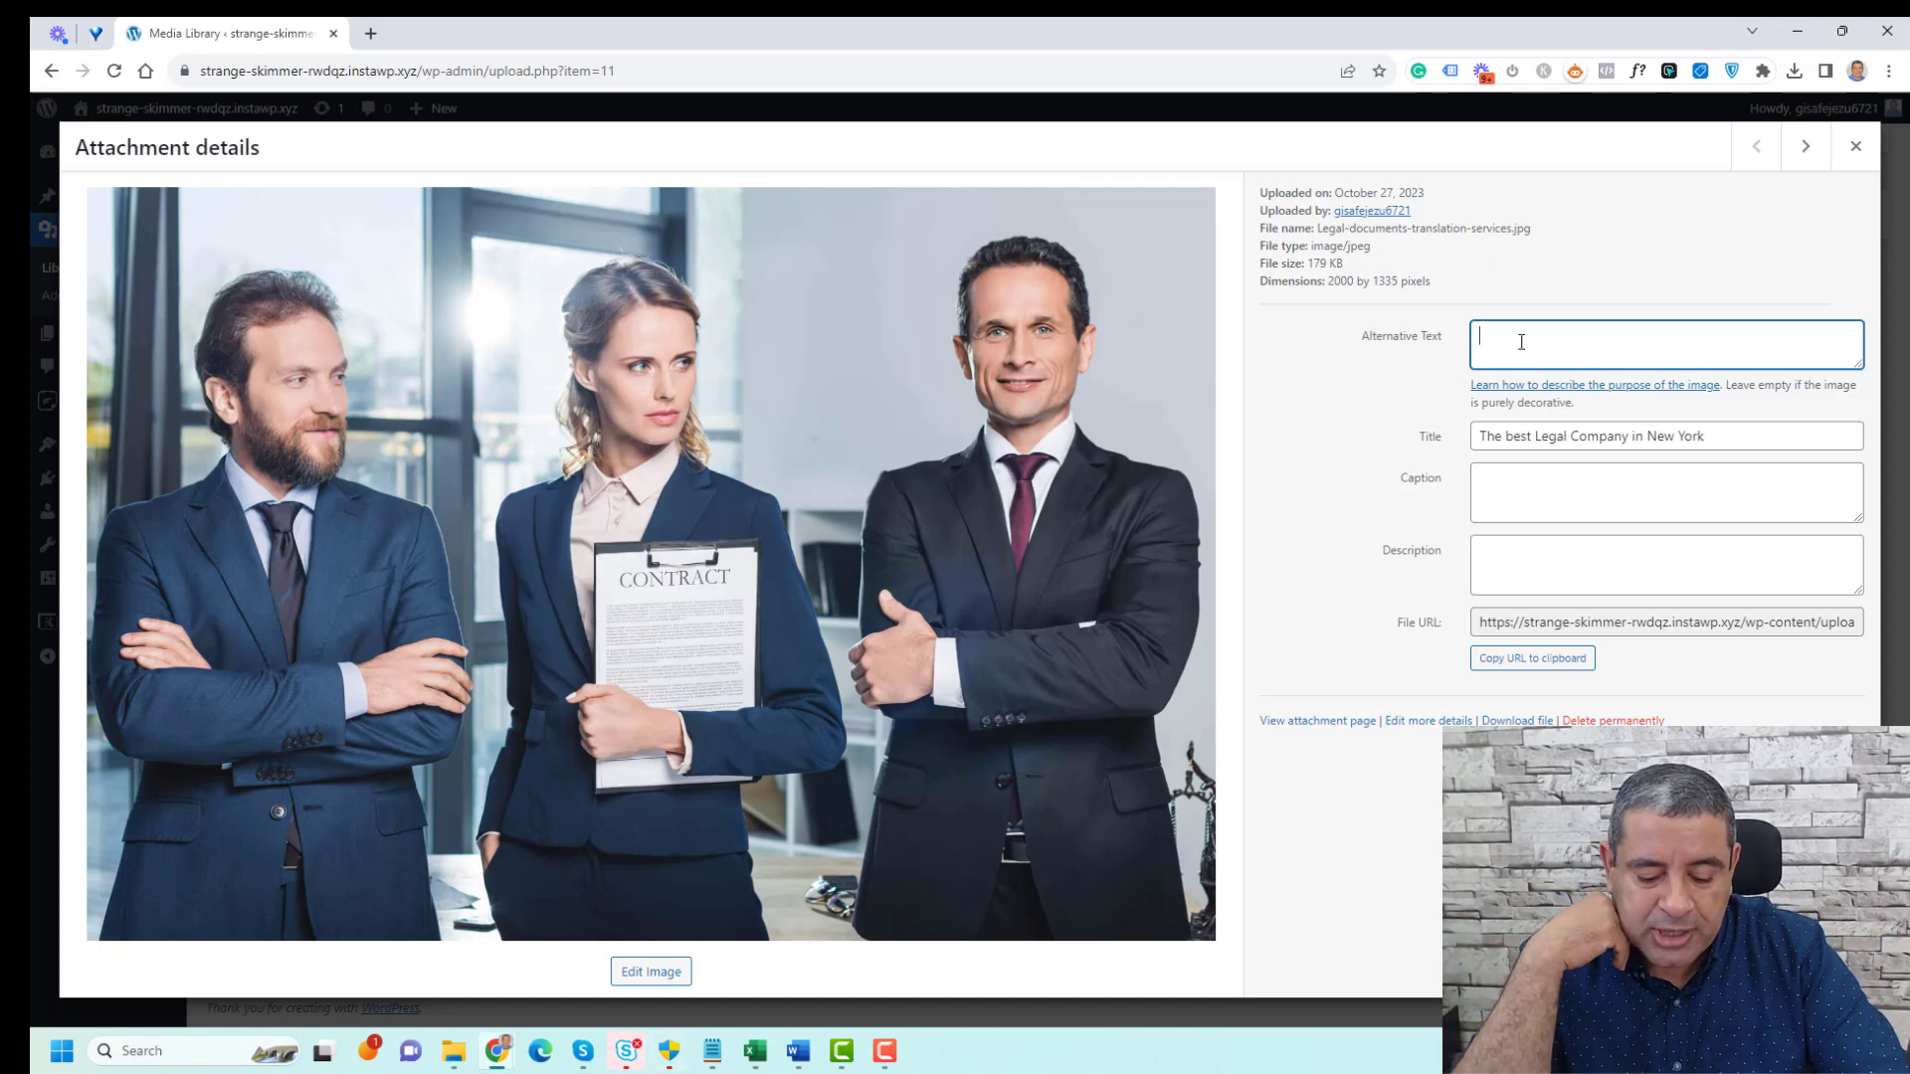
pyautogui.write('The best Legal Company in New York')
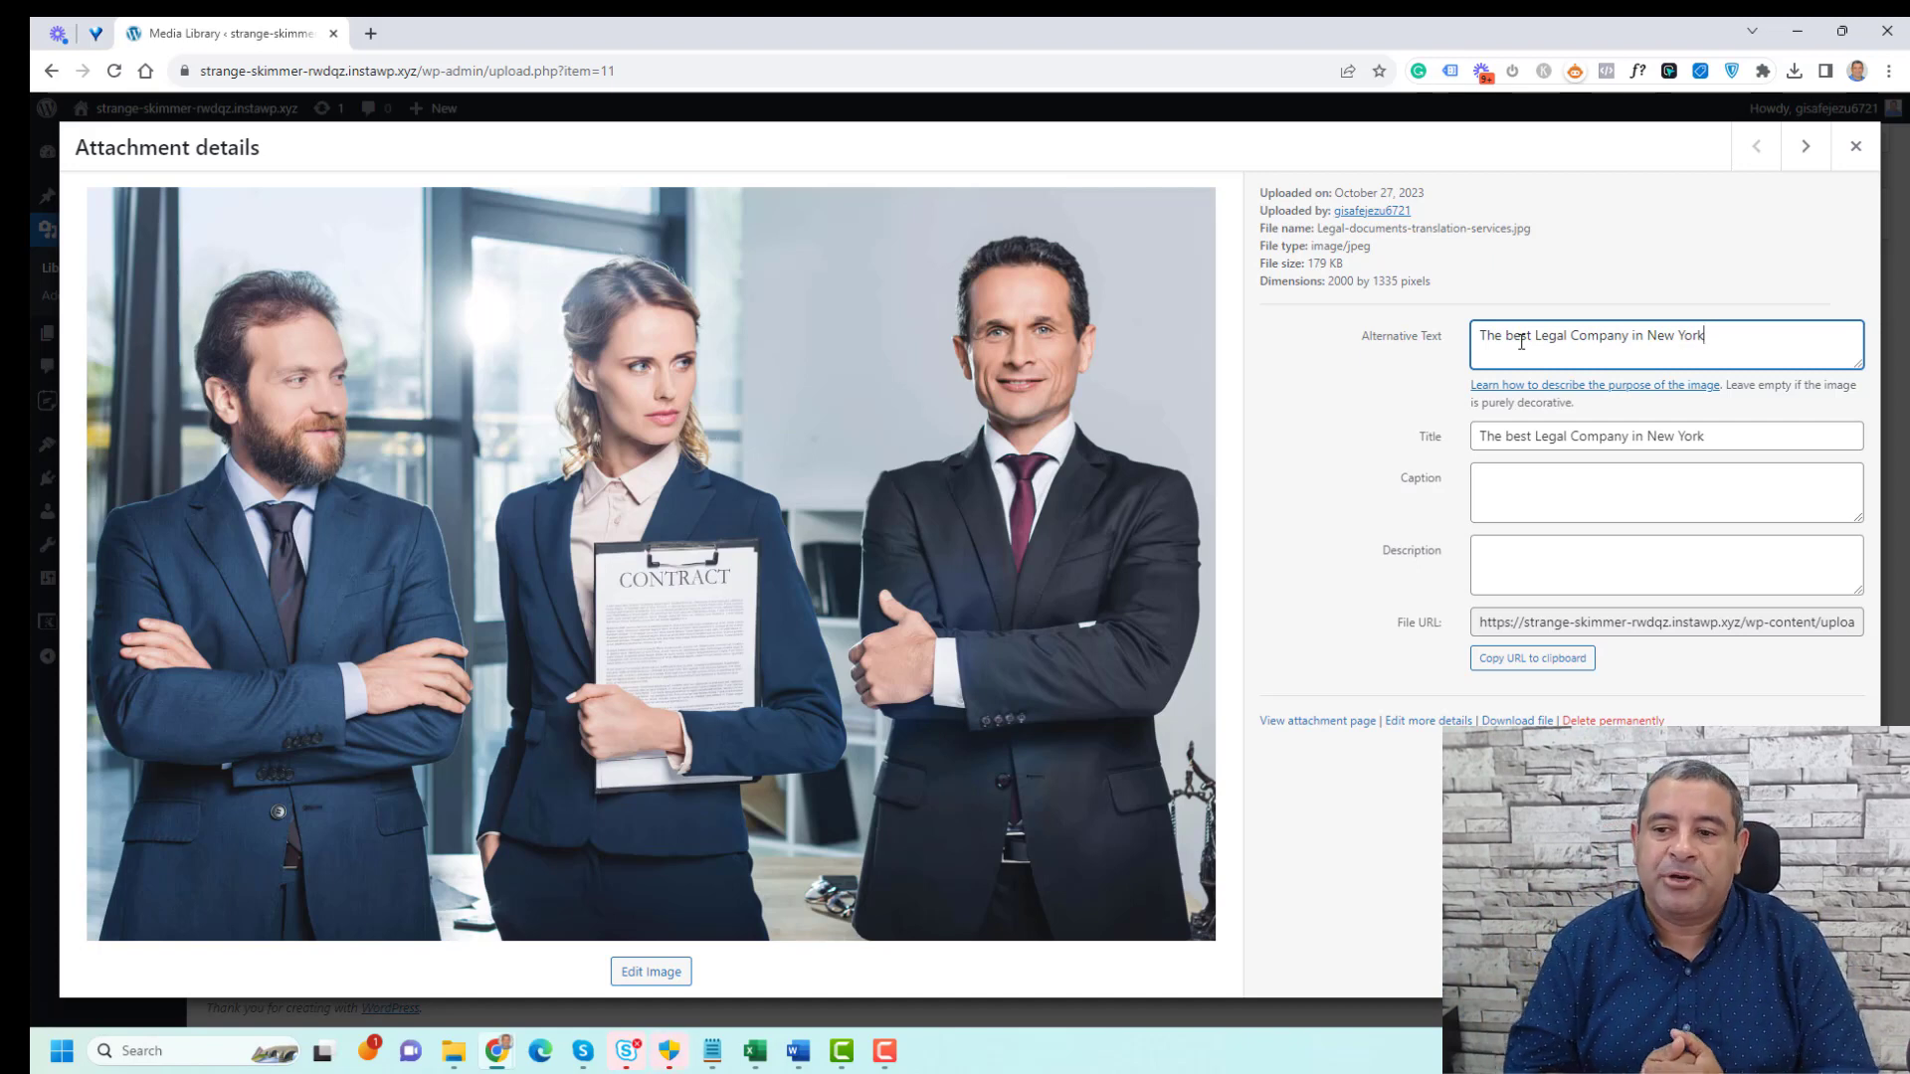
# Commit the alternative text by moving through the title, caption and description fields
pyautogui.click(1583, 435)
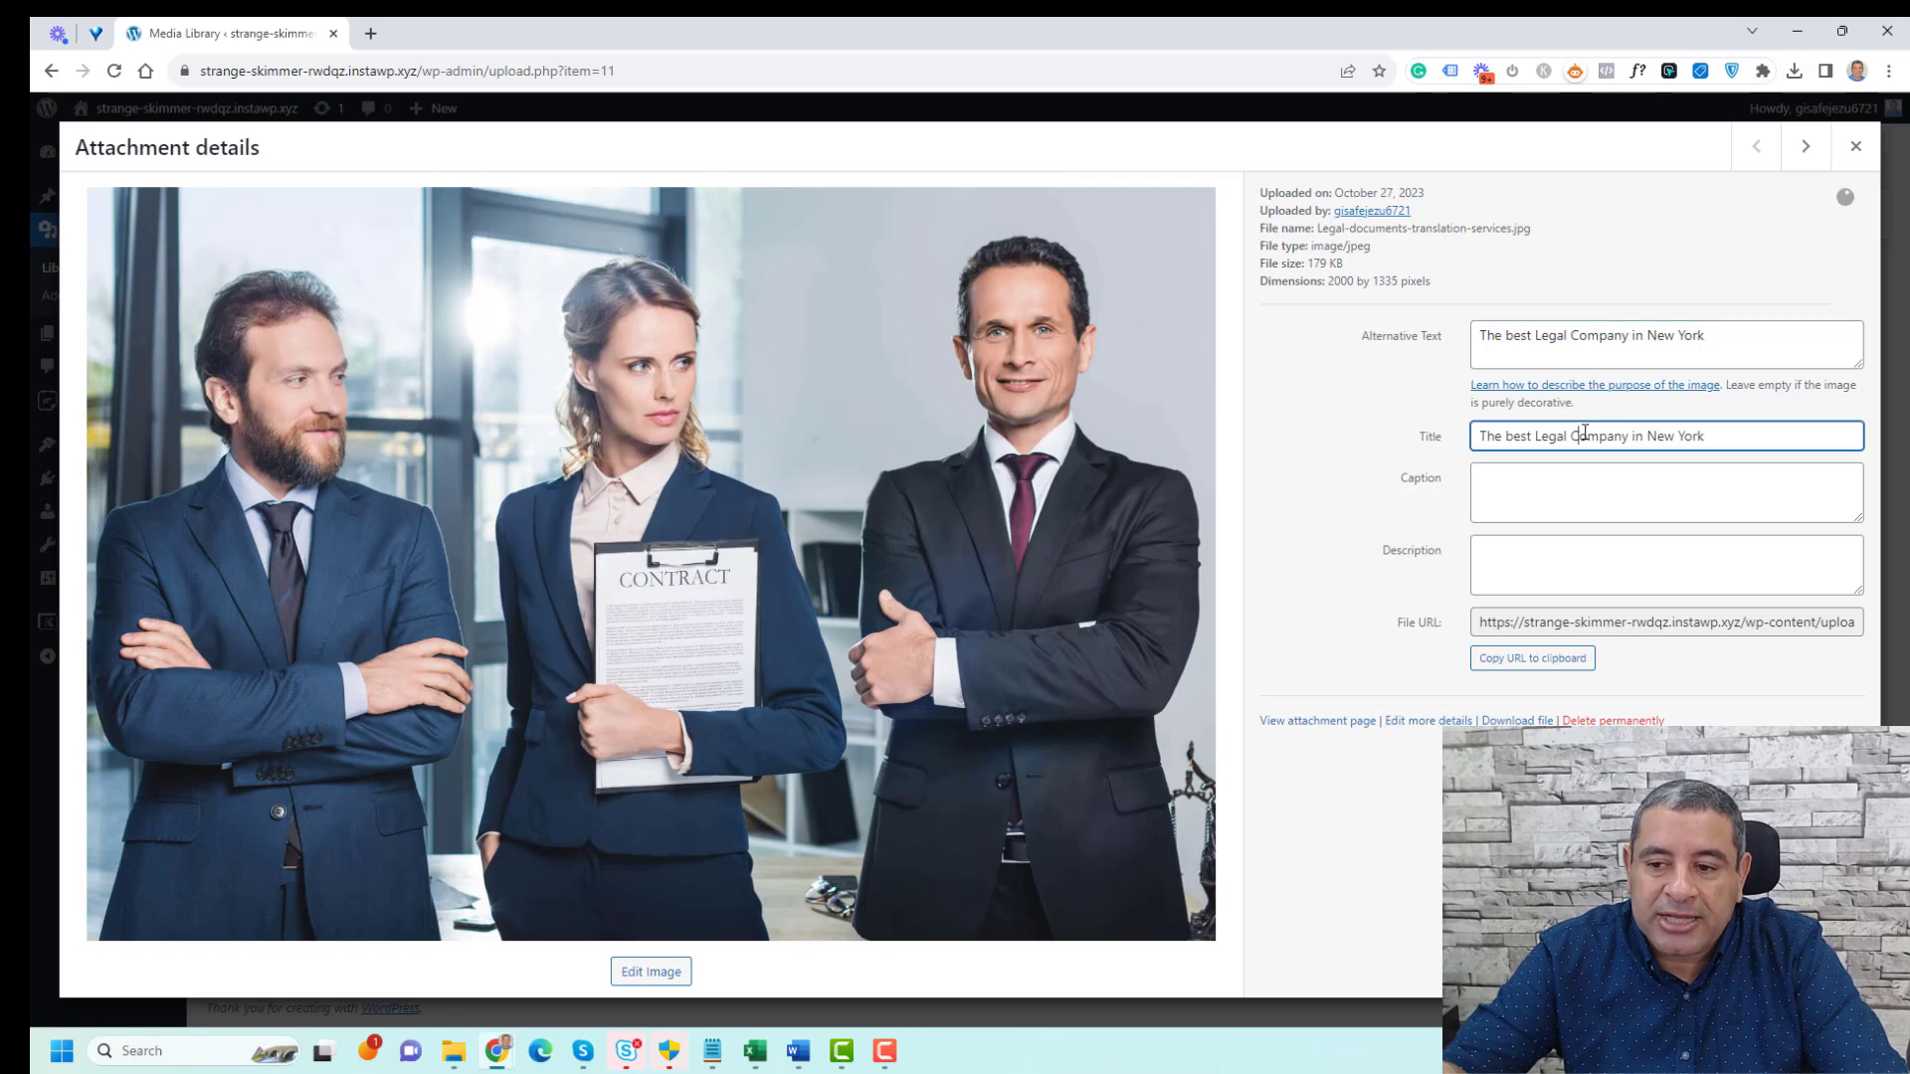
pyautogui.tripleClick(1583, 434)
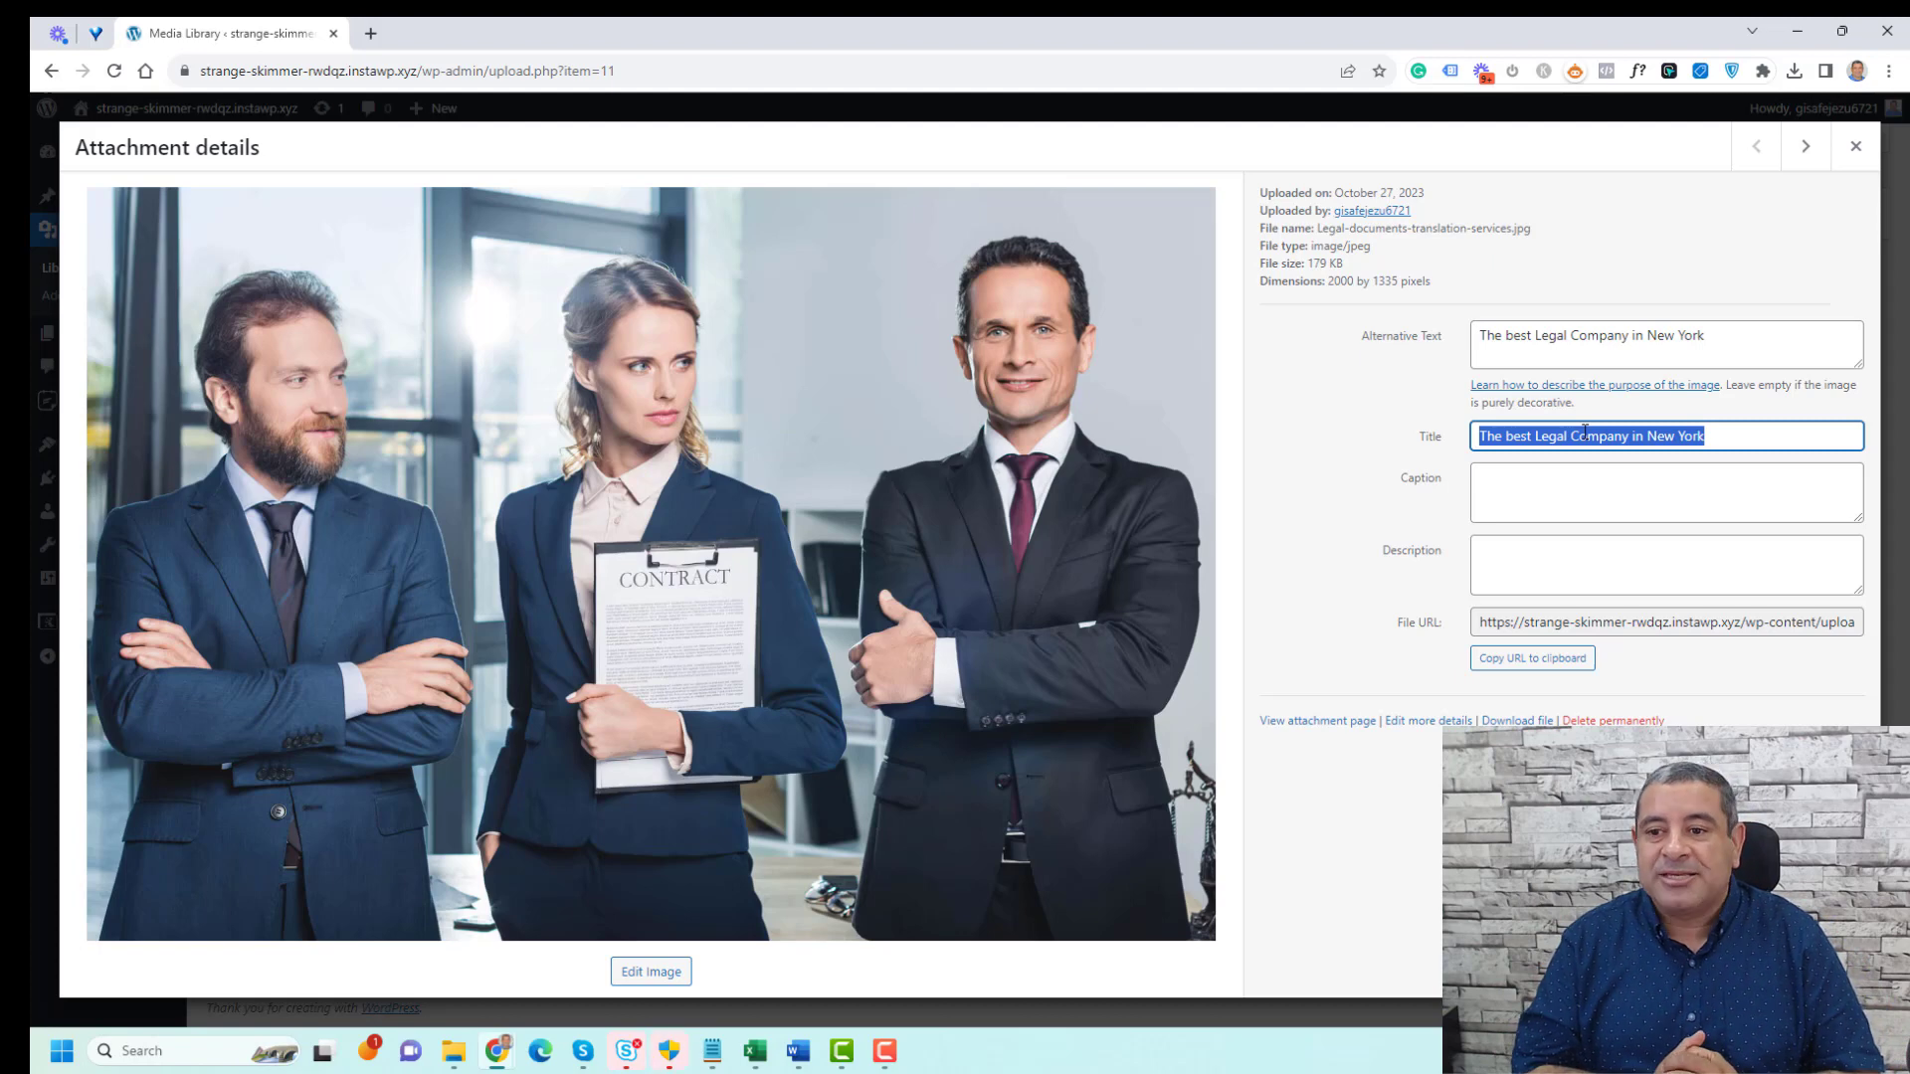
pyautogui.click(1671, 505)
pyautogui.click(1590, 565)
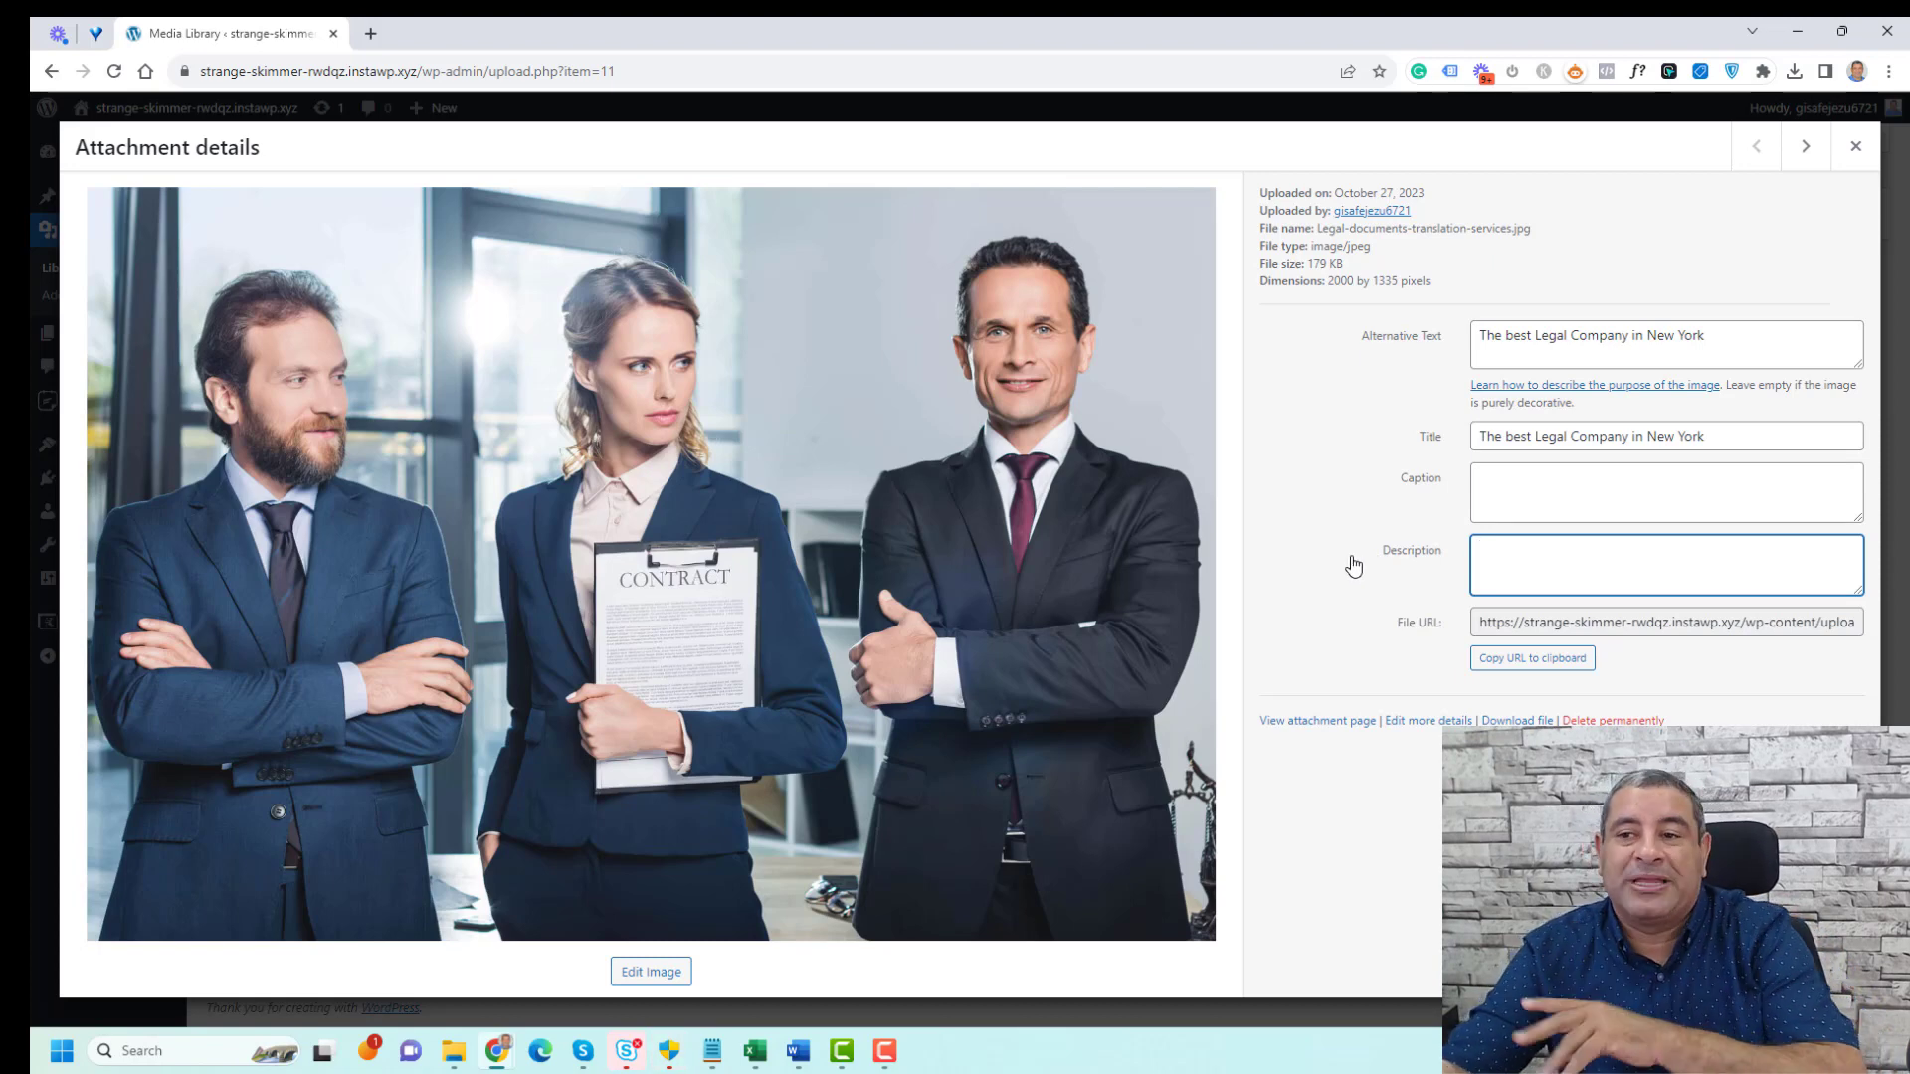
# Return to the library, recheck the first image, then open the 'Legal translation company' photo
pyautogui.click(1854, 145)
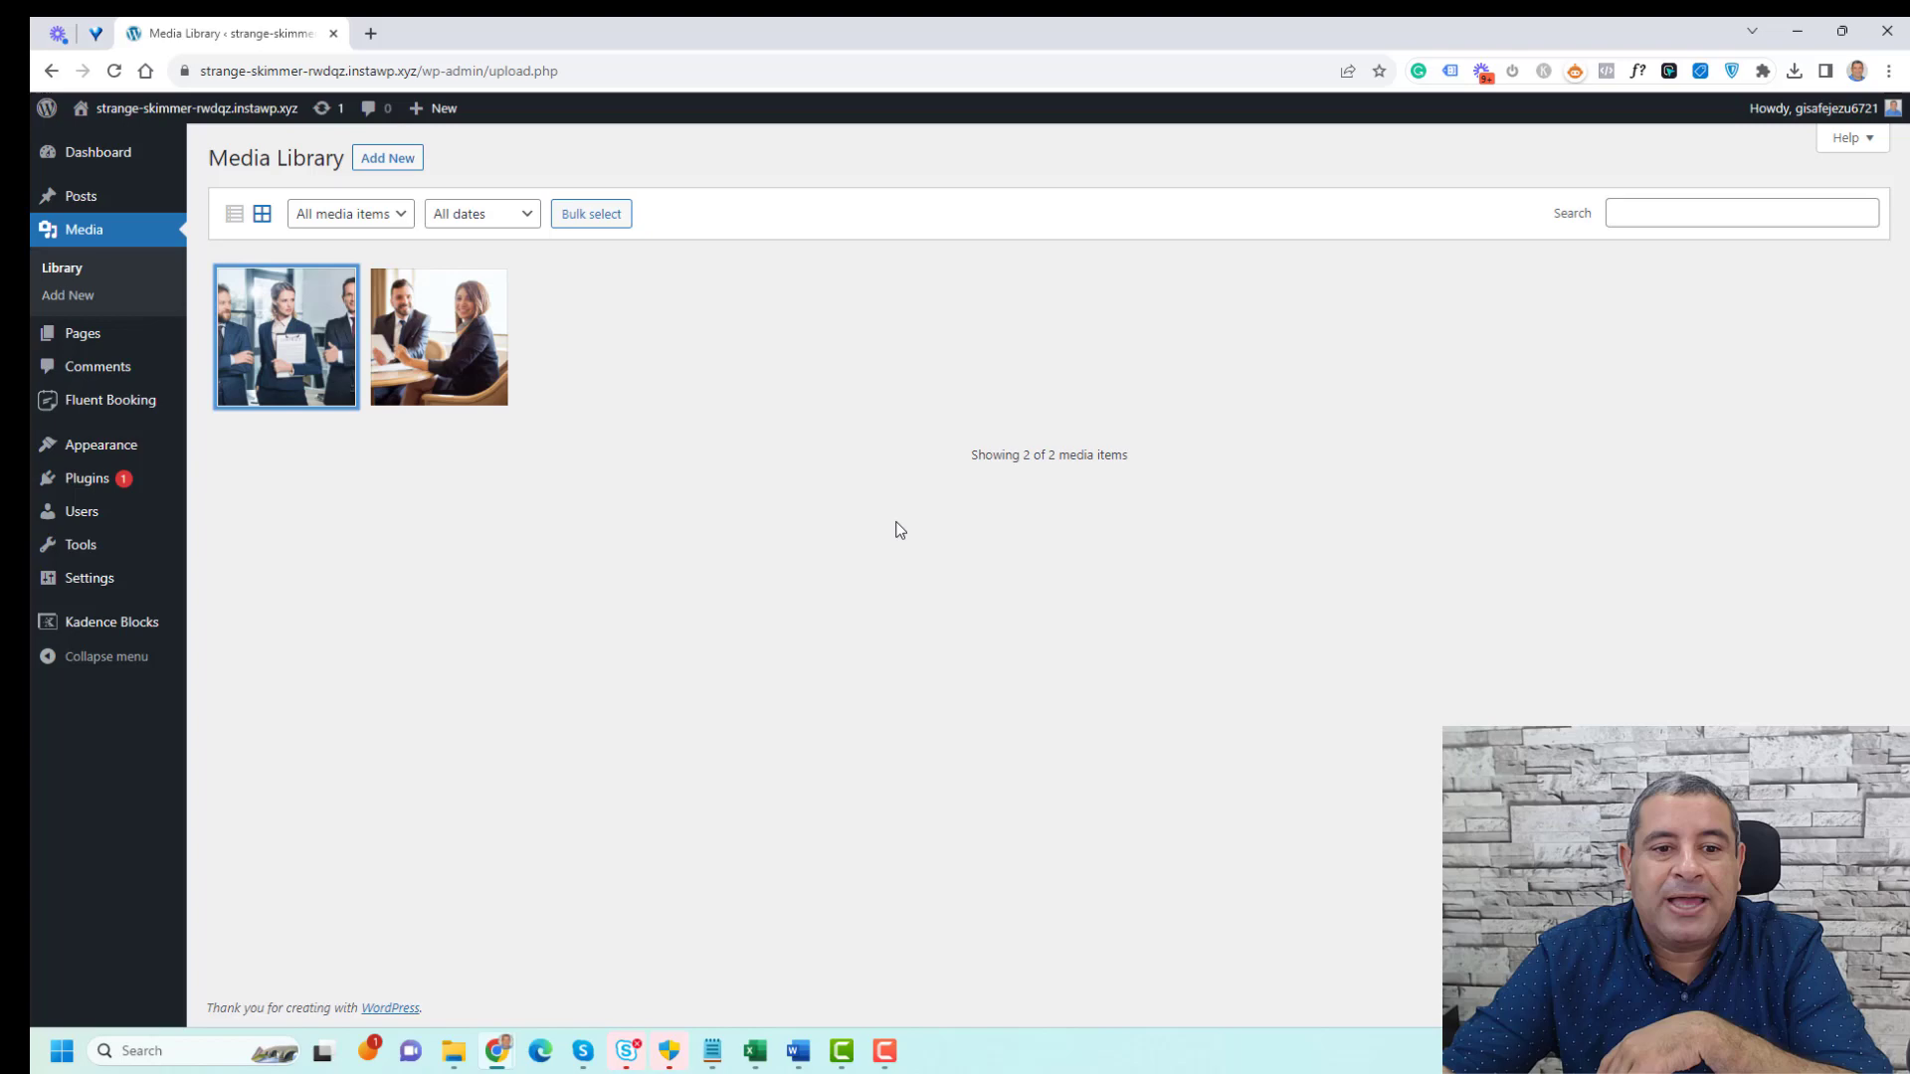
pyautogui.click(268, 340)
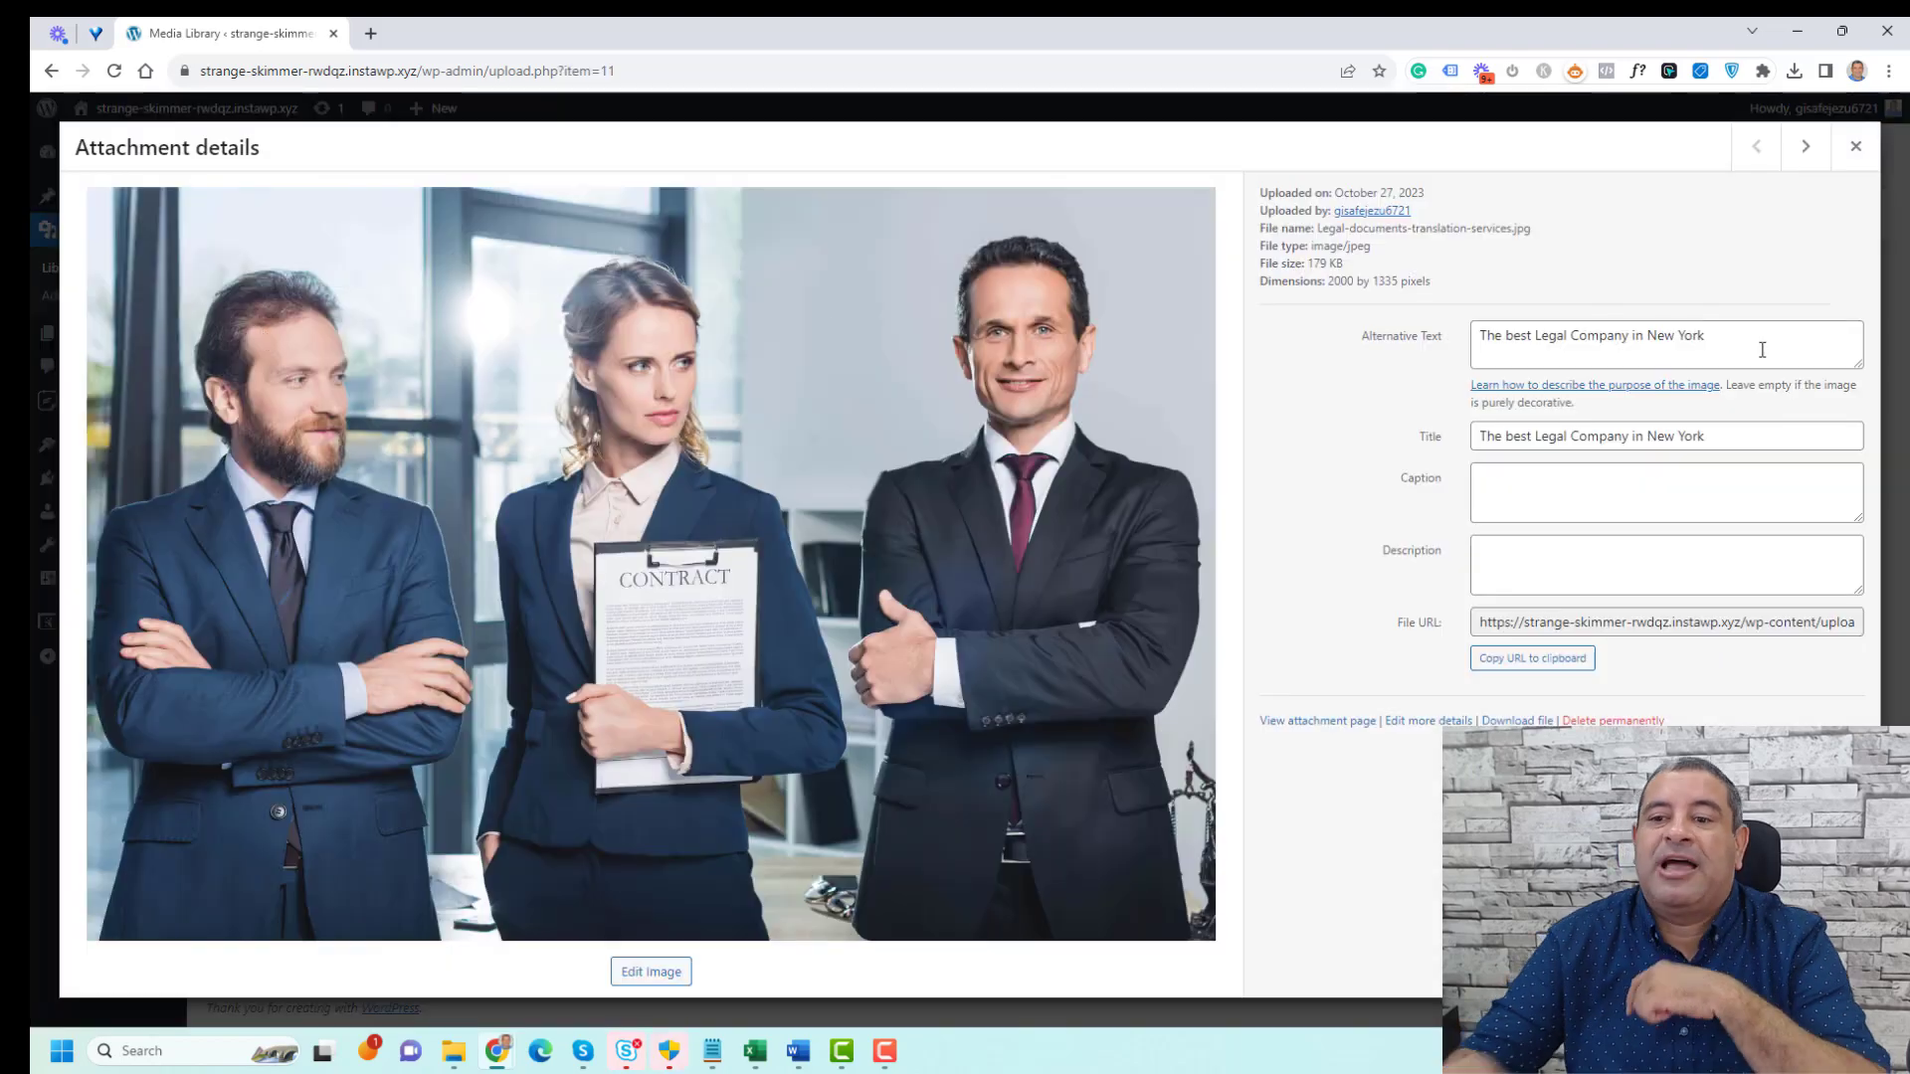
pyautogui.click(1855, 146)
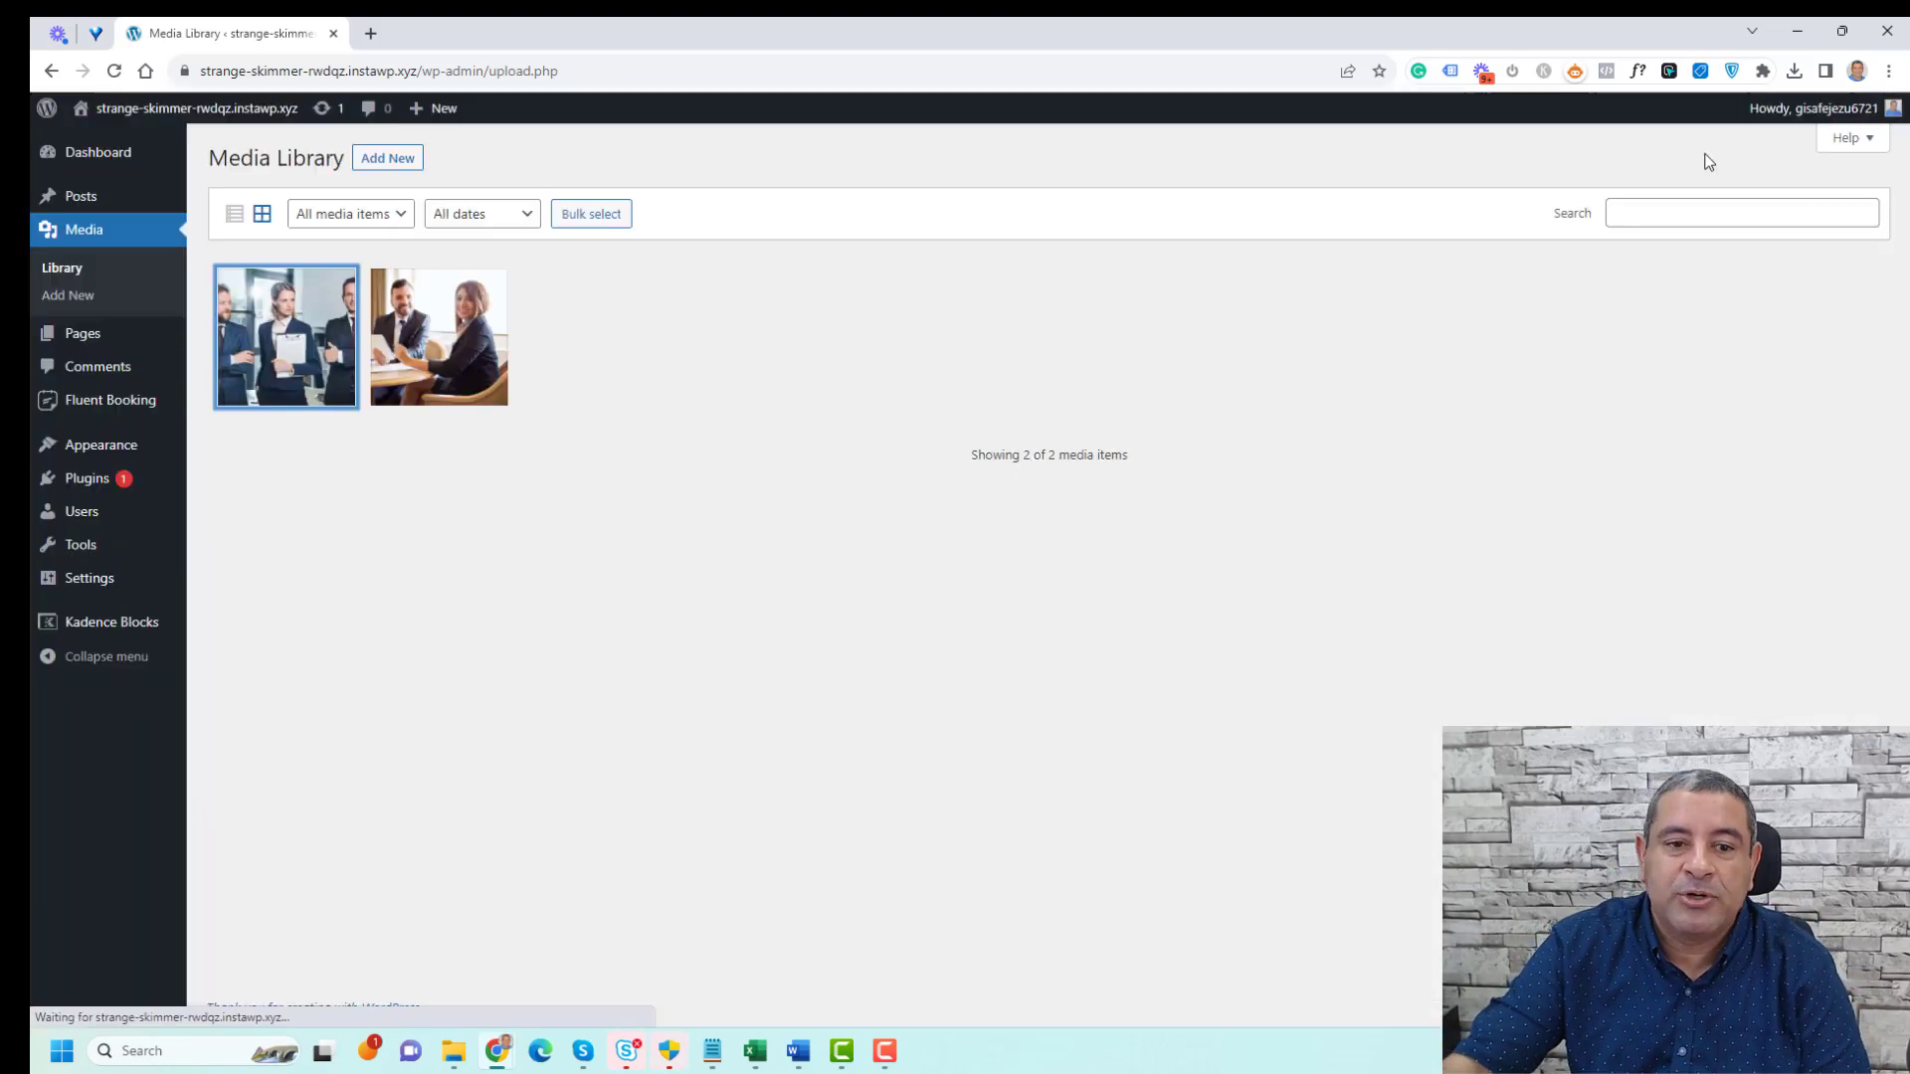
pyautogui.click(465, 358)
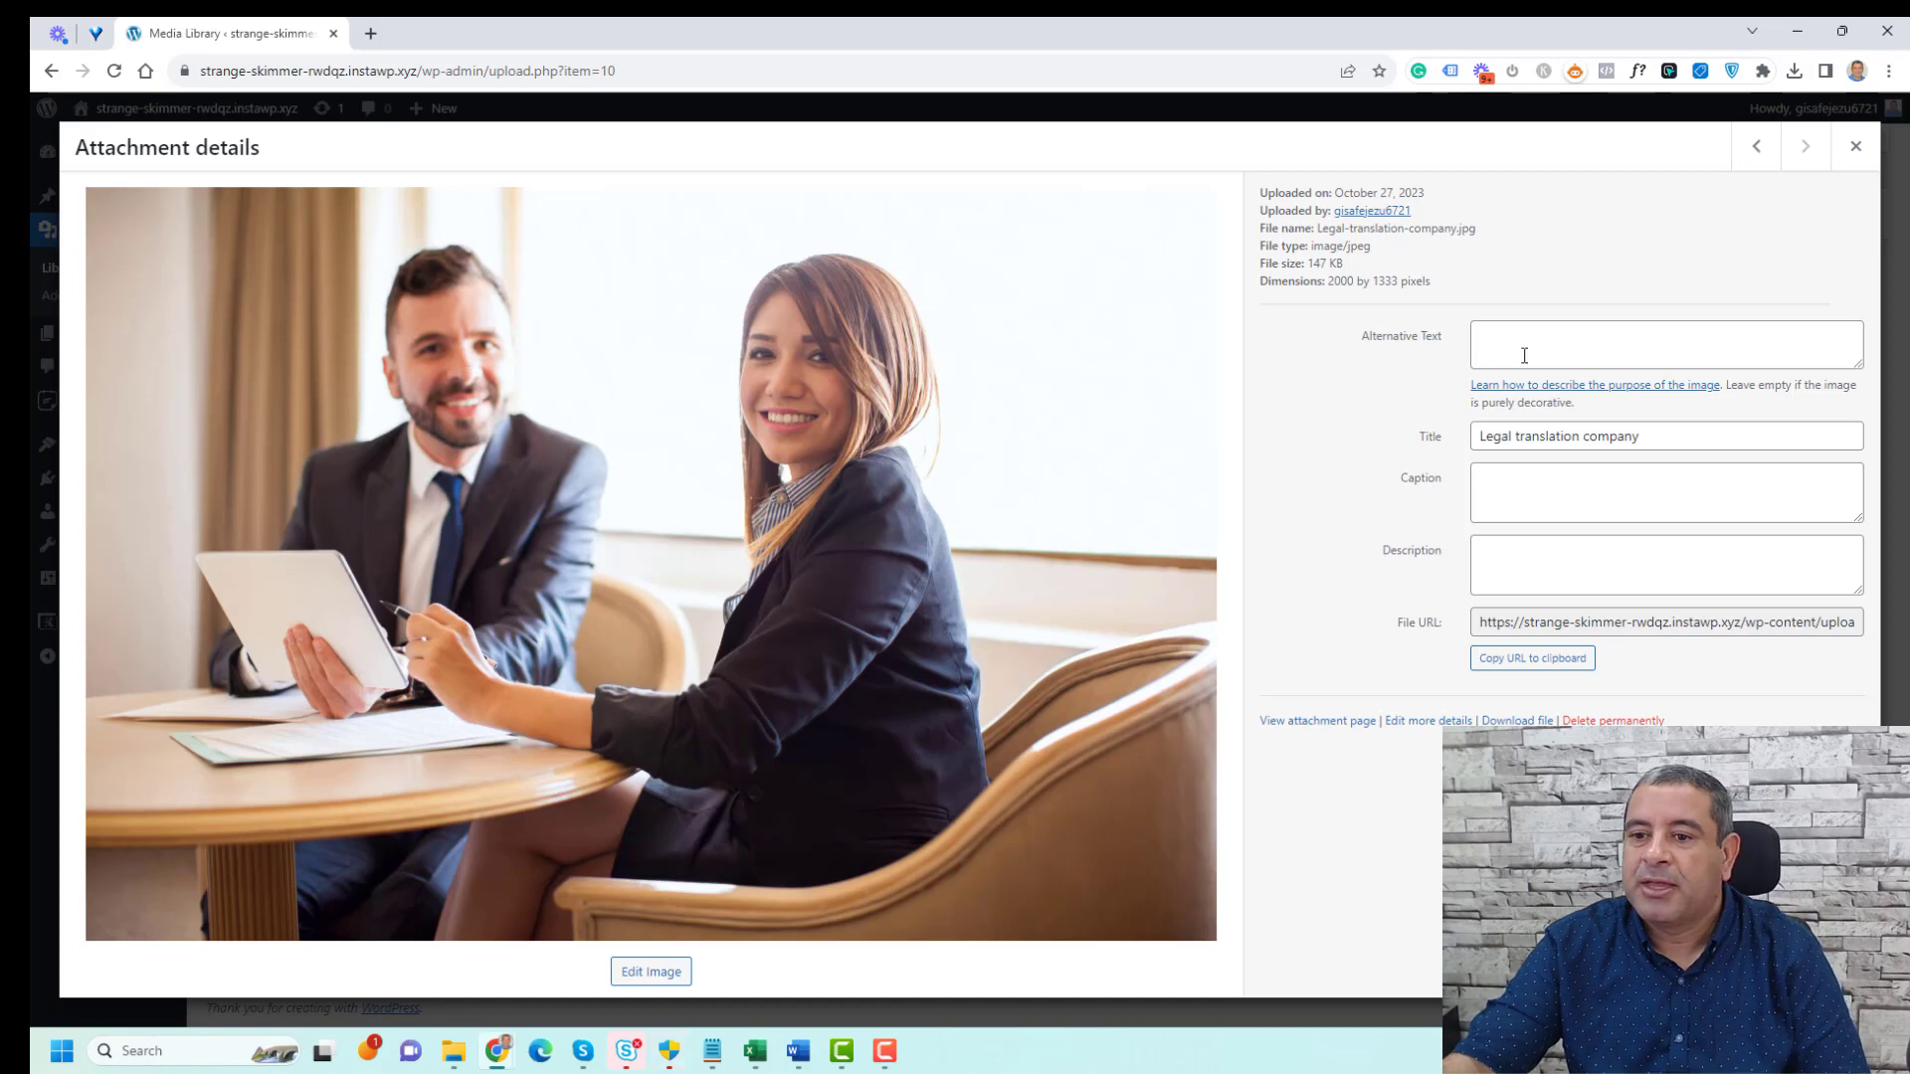
# Enter 'The best Business Services Company in US' as the second image's alternative text, fixing typos
pyautogui.click(1524, 354)
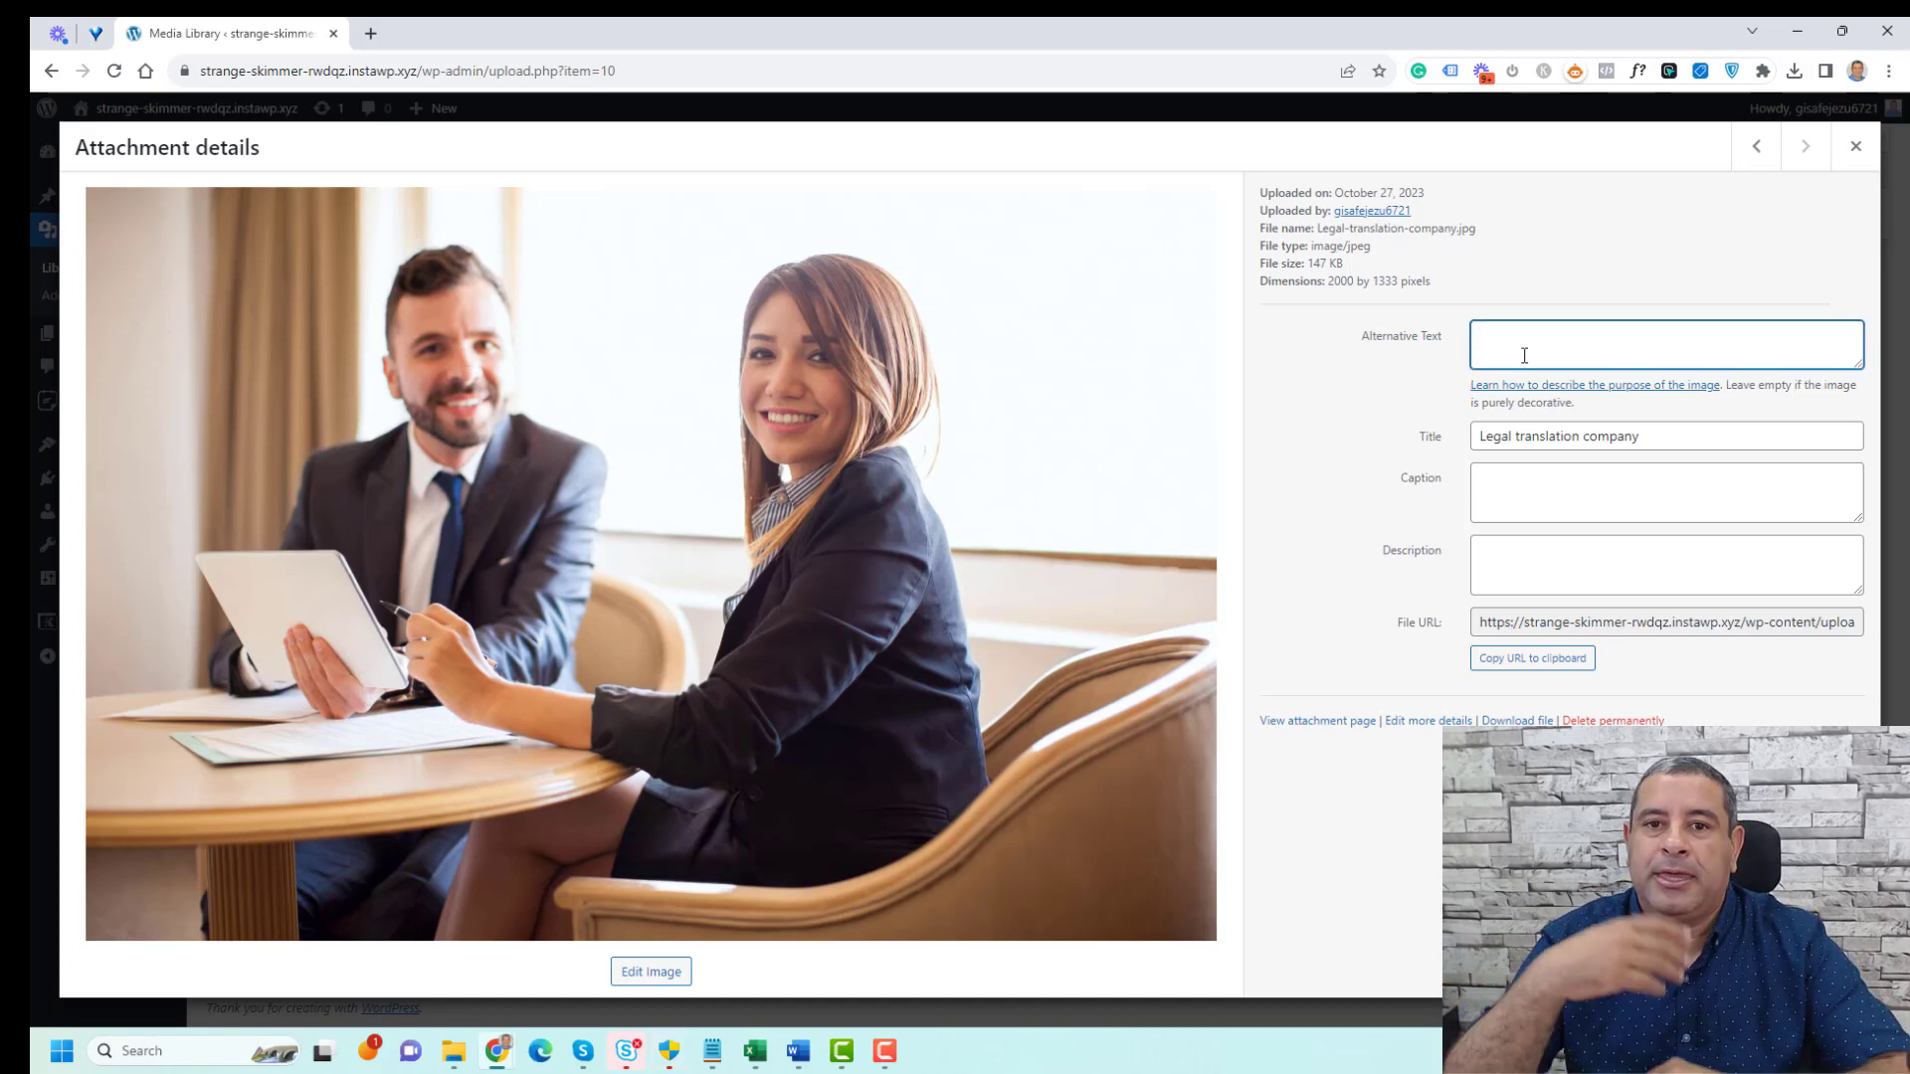
pyautogui.write('The beST')
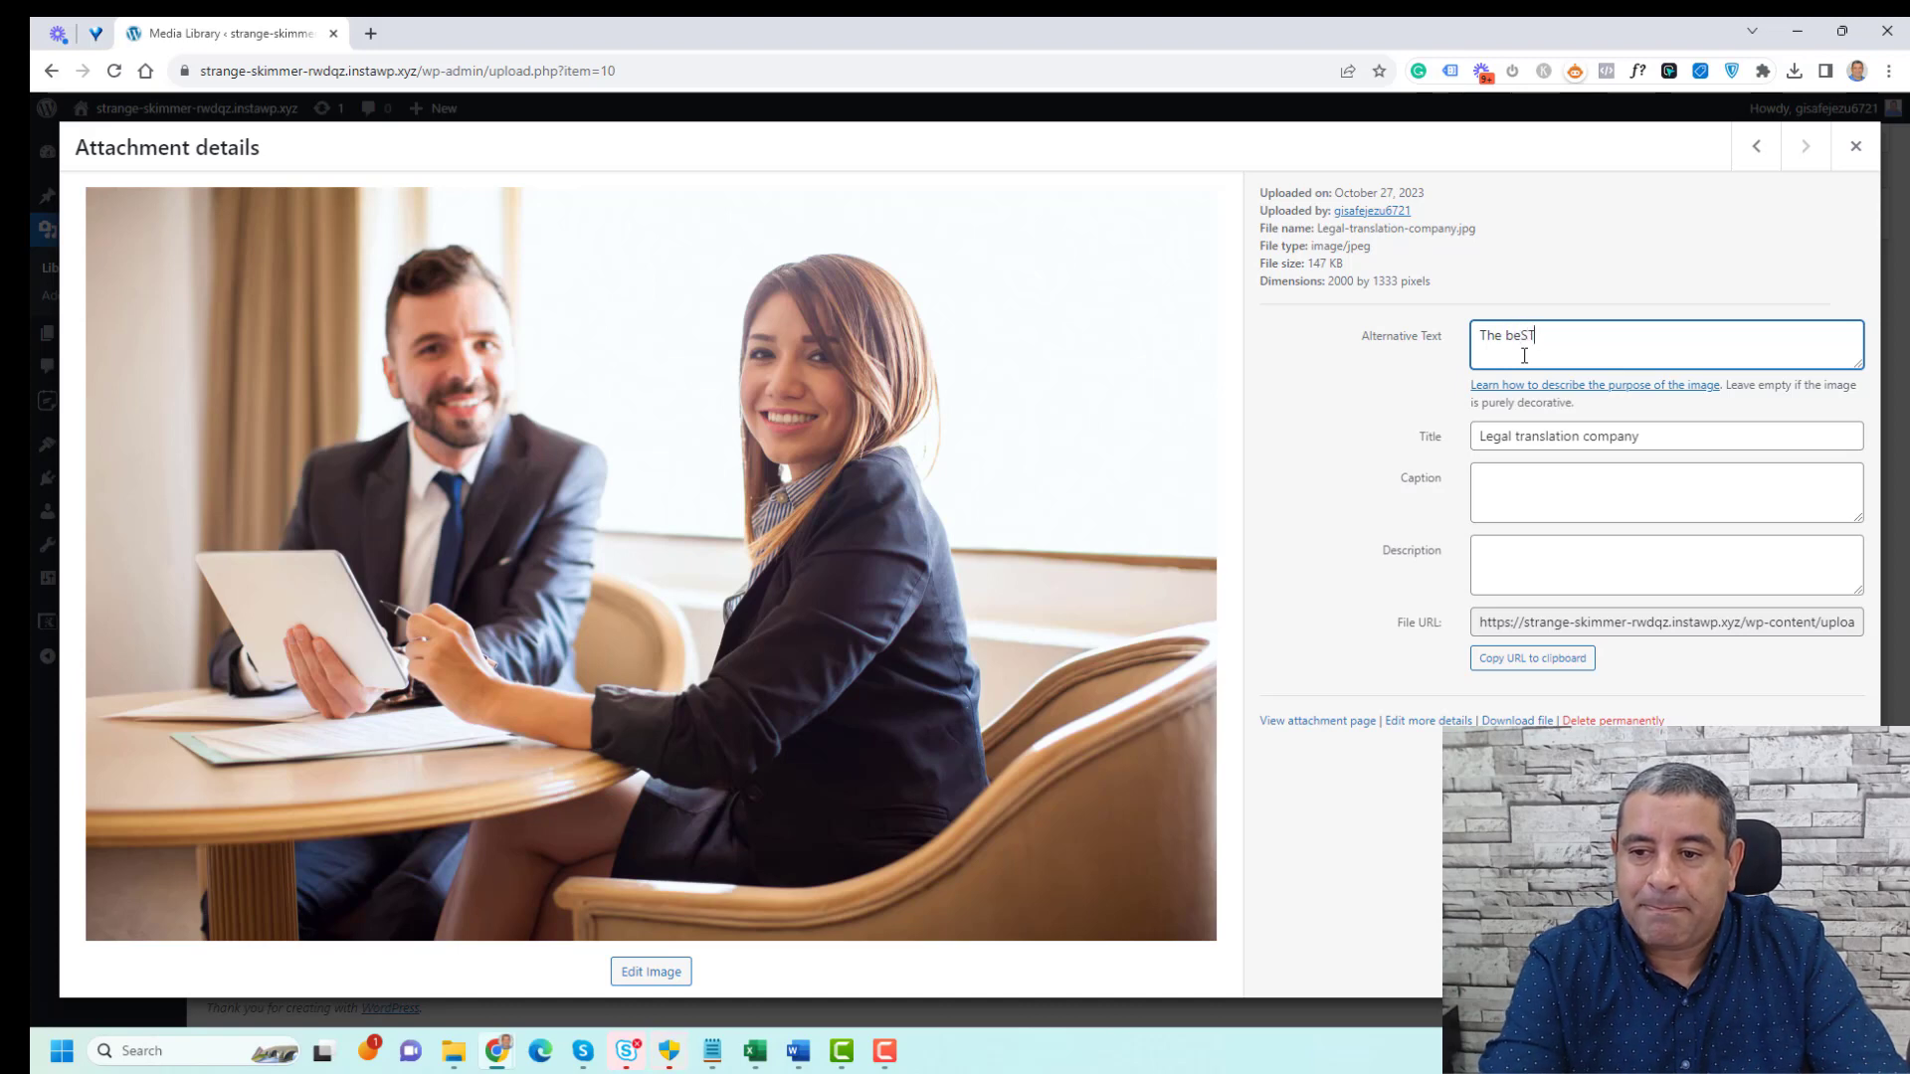
pyautogui.press('BackSpace')
pyautogui.write('st Bu')
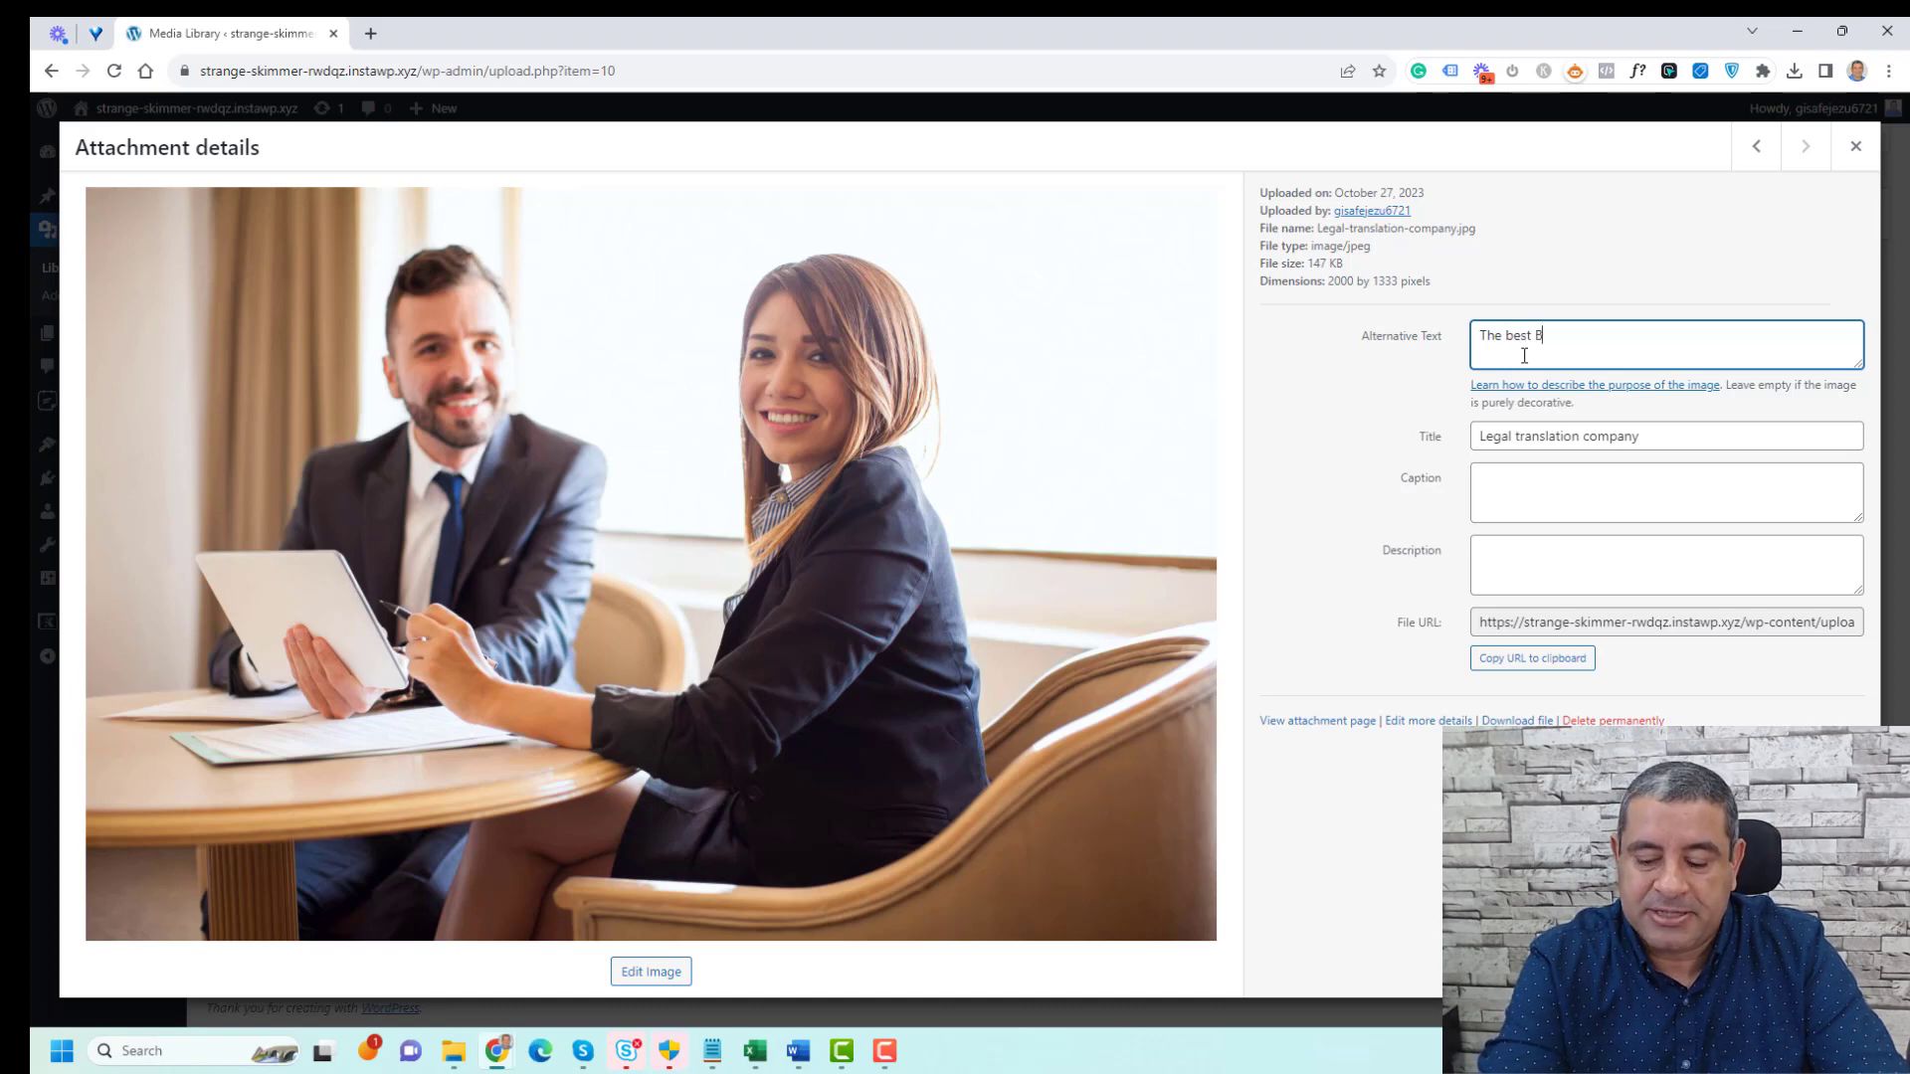
pyautogui.write('siness Ser')
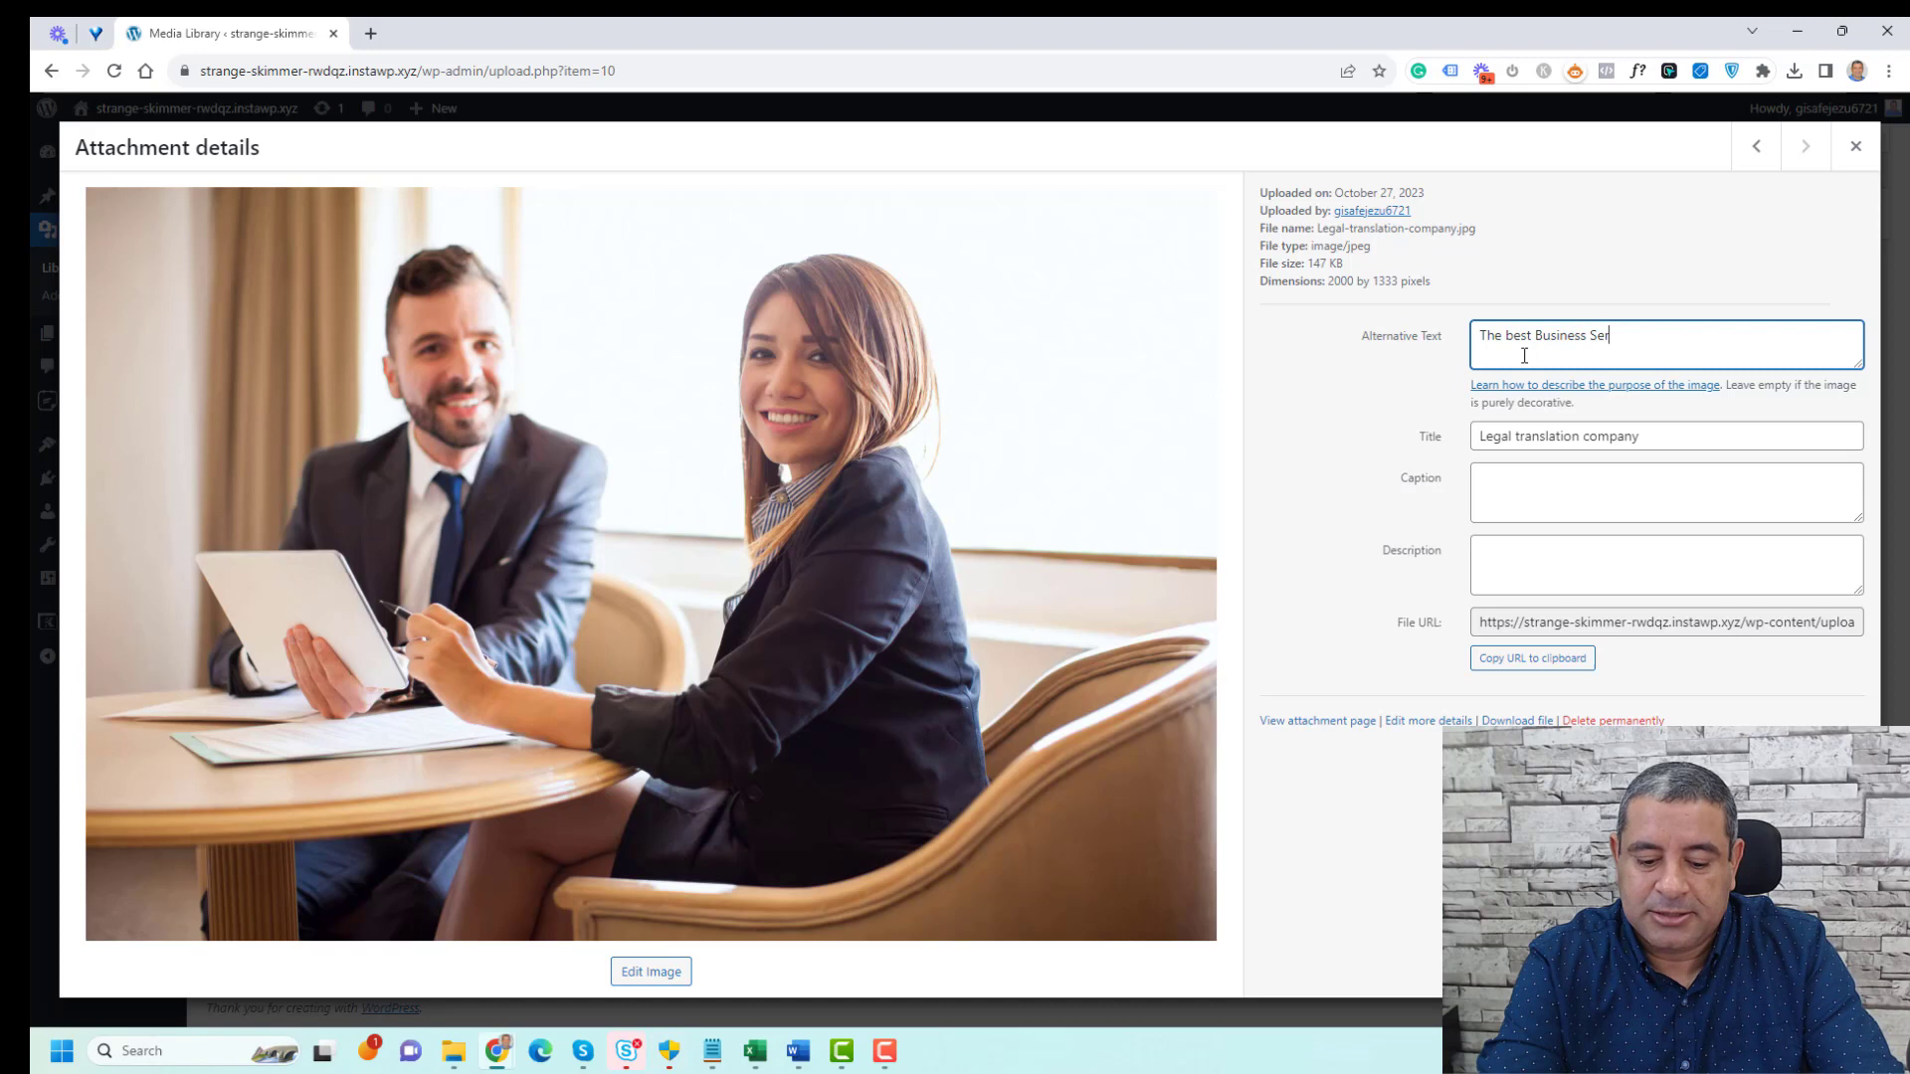
pyautogui.write('vices Company i8')
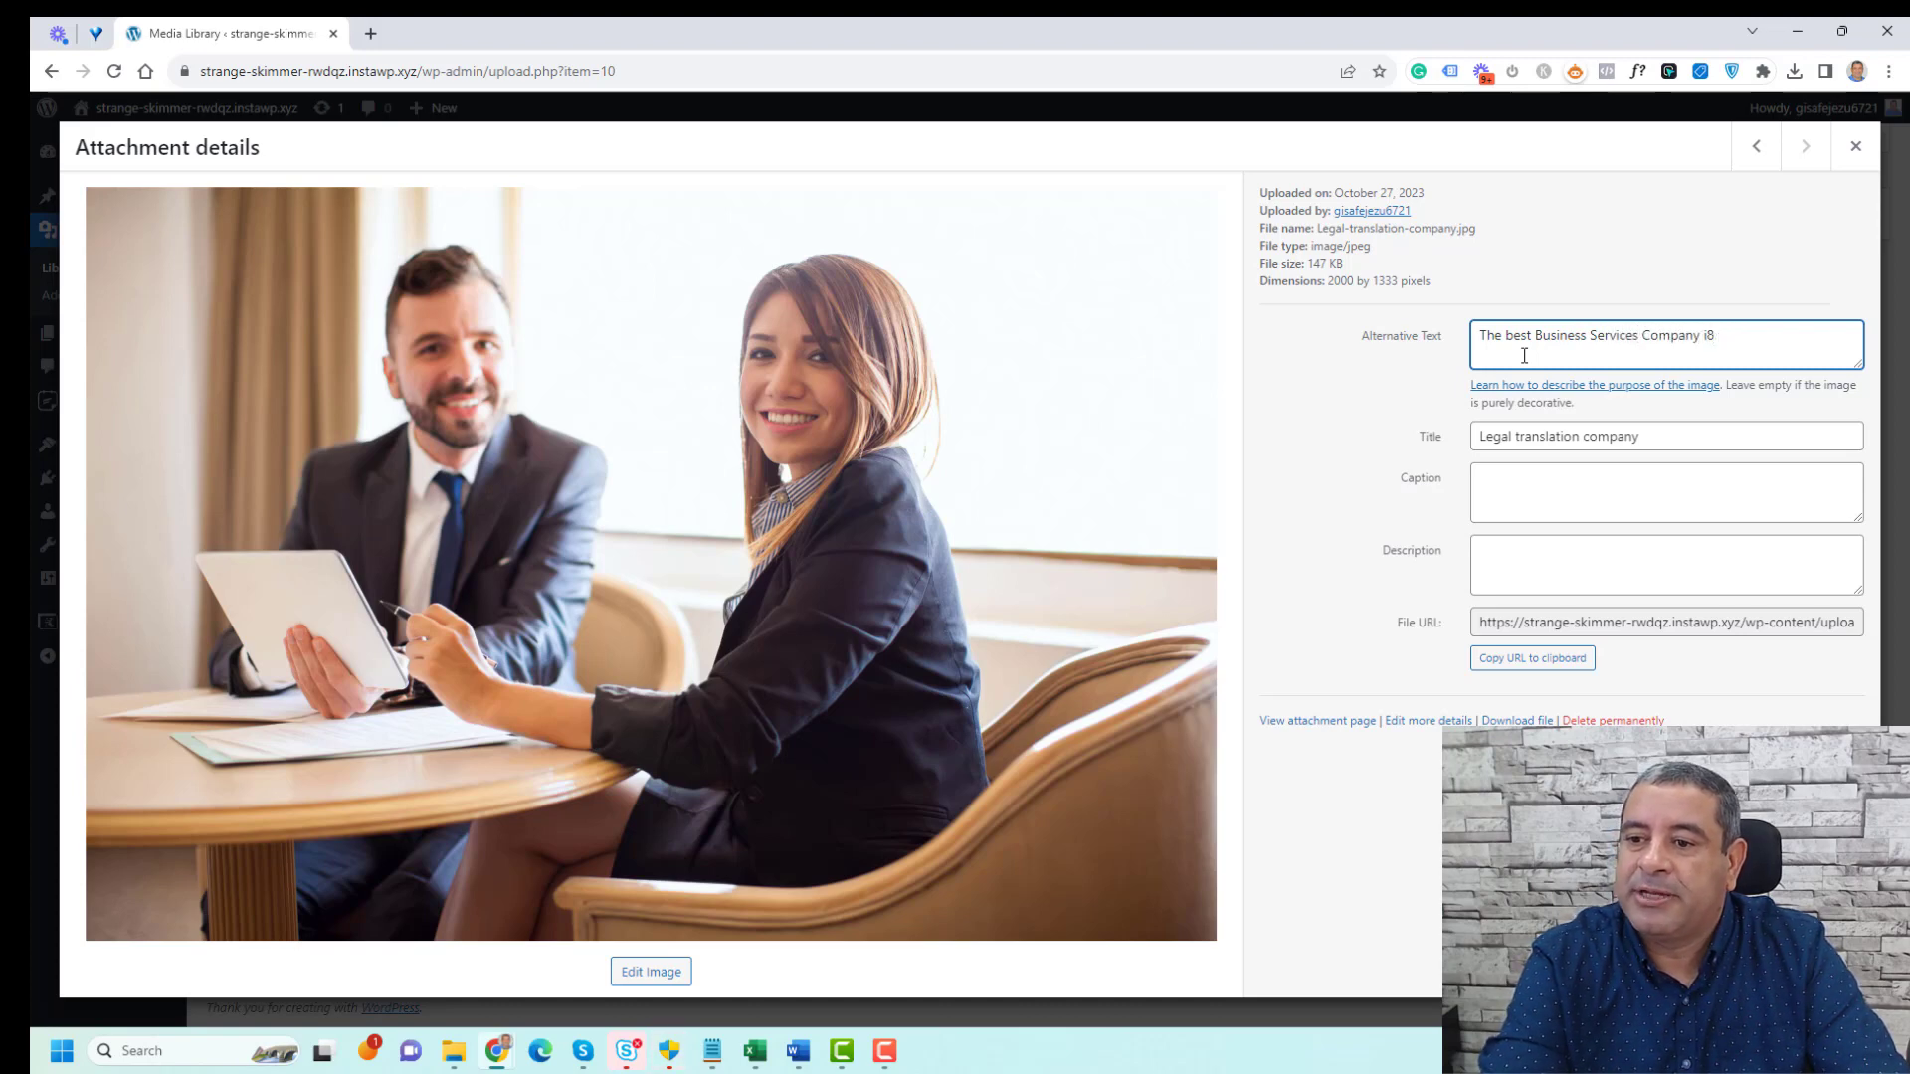
pyautogui.press('BackSpace')
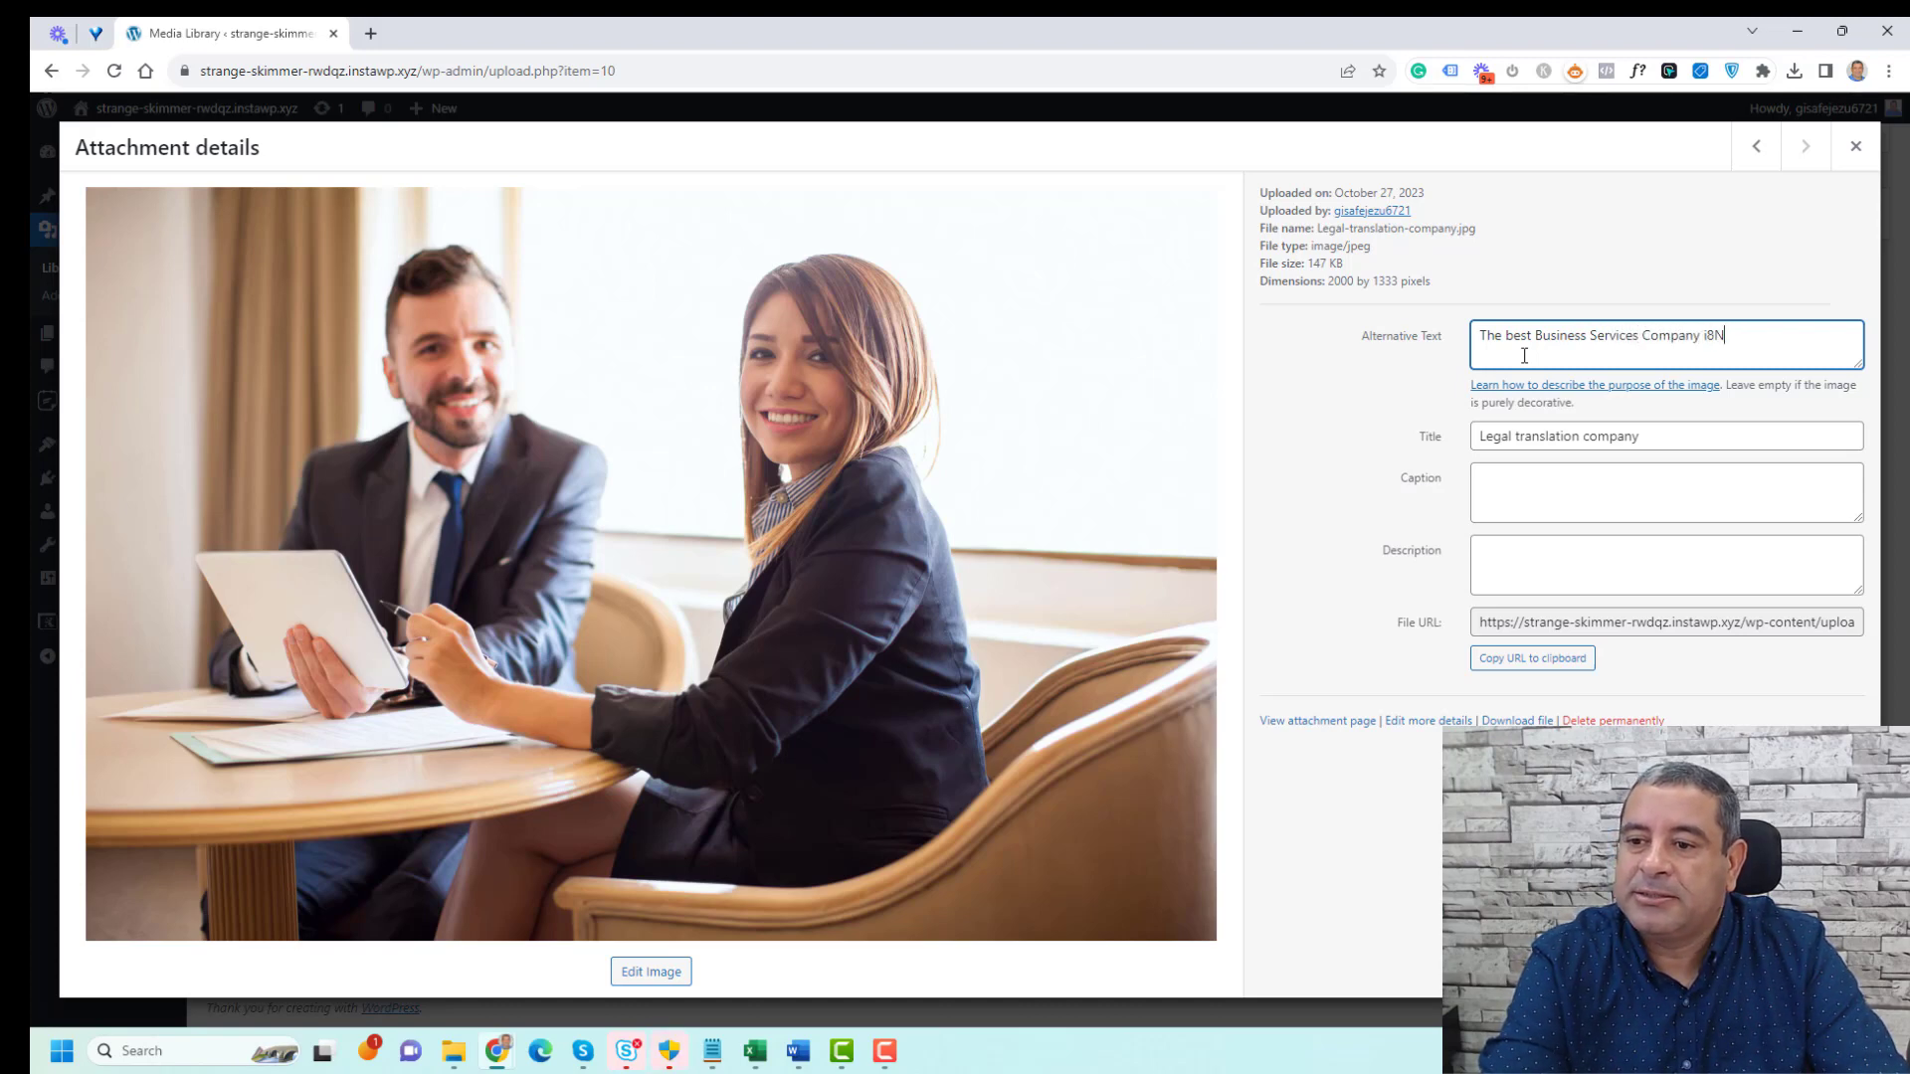
pyautogui.write('N')
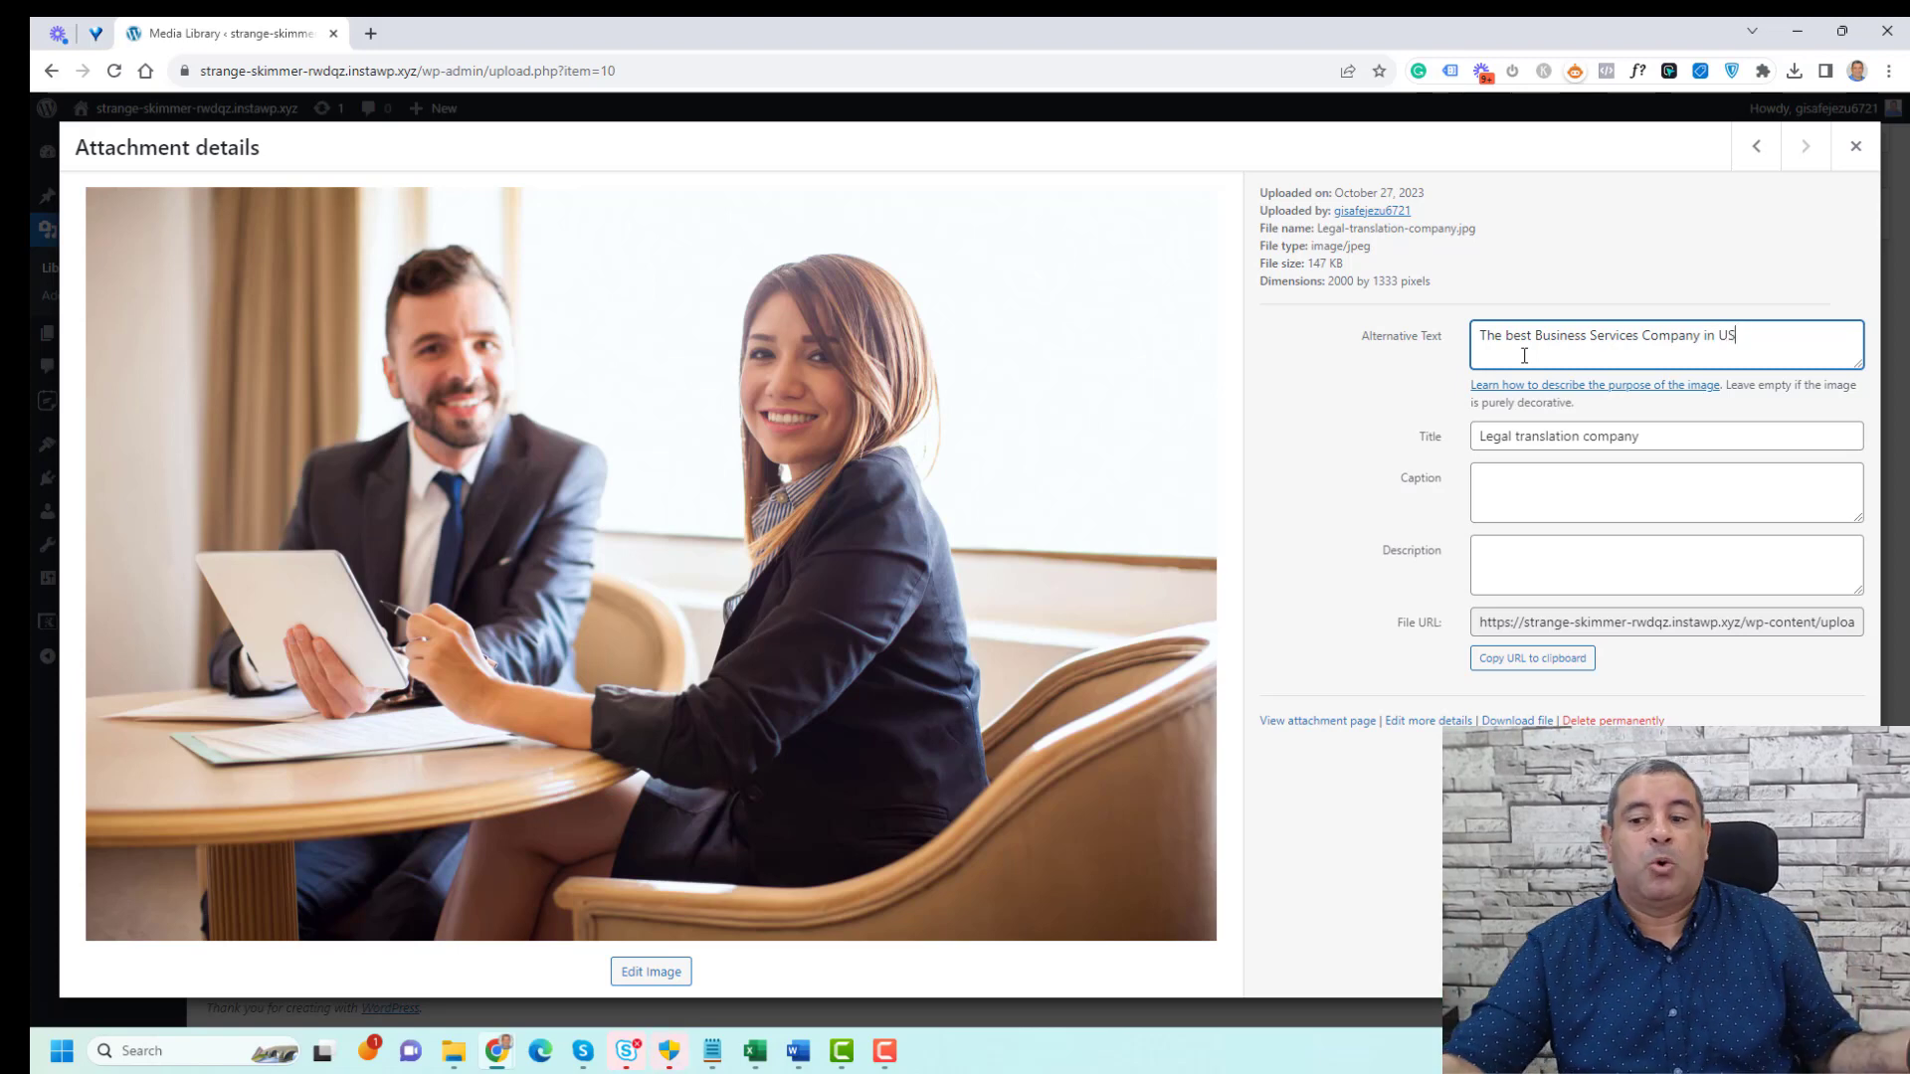
# Close the details, reopen the second image to confirm its alt text, and return to the library
pyautogui.click(1855, 146)
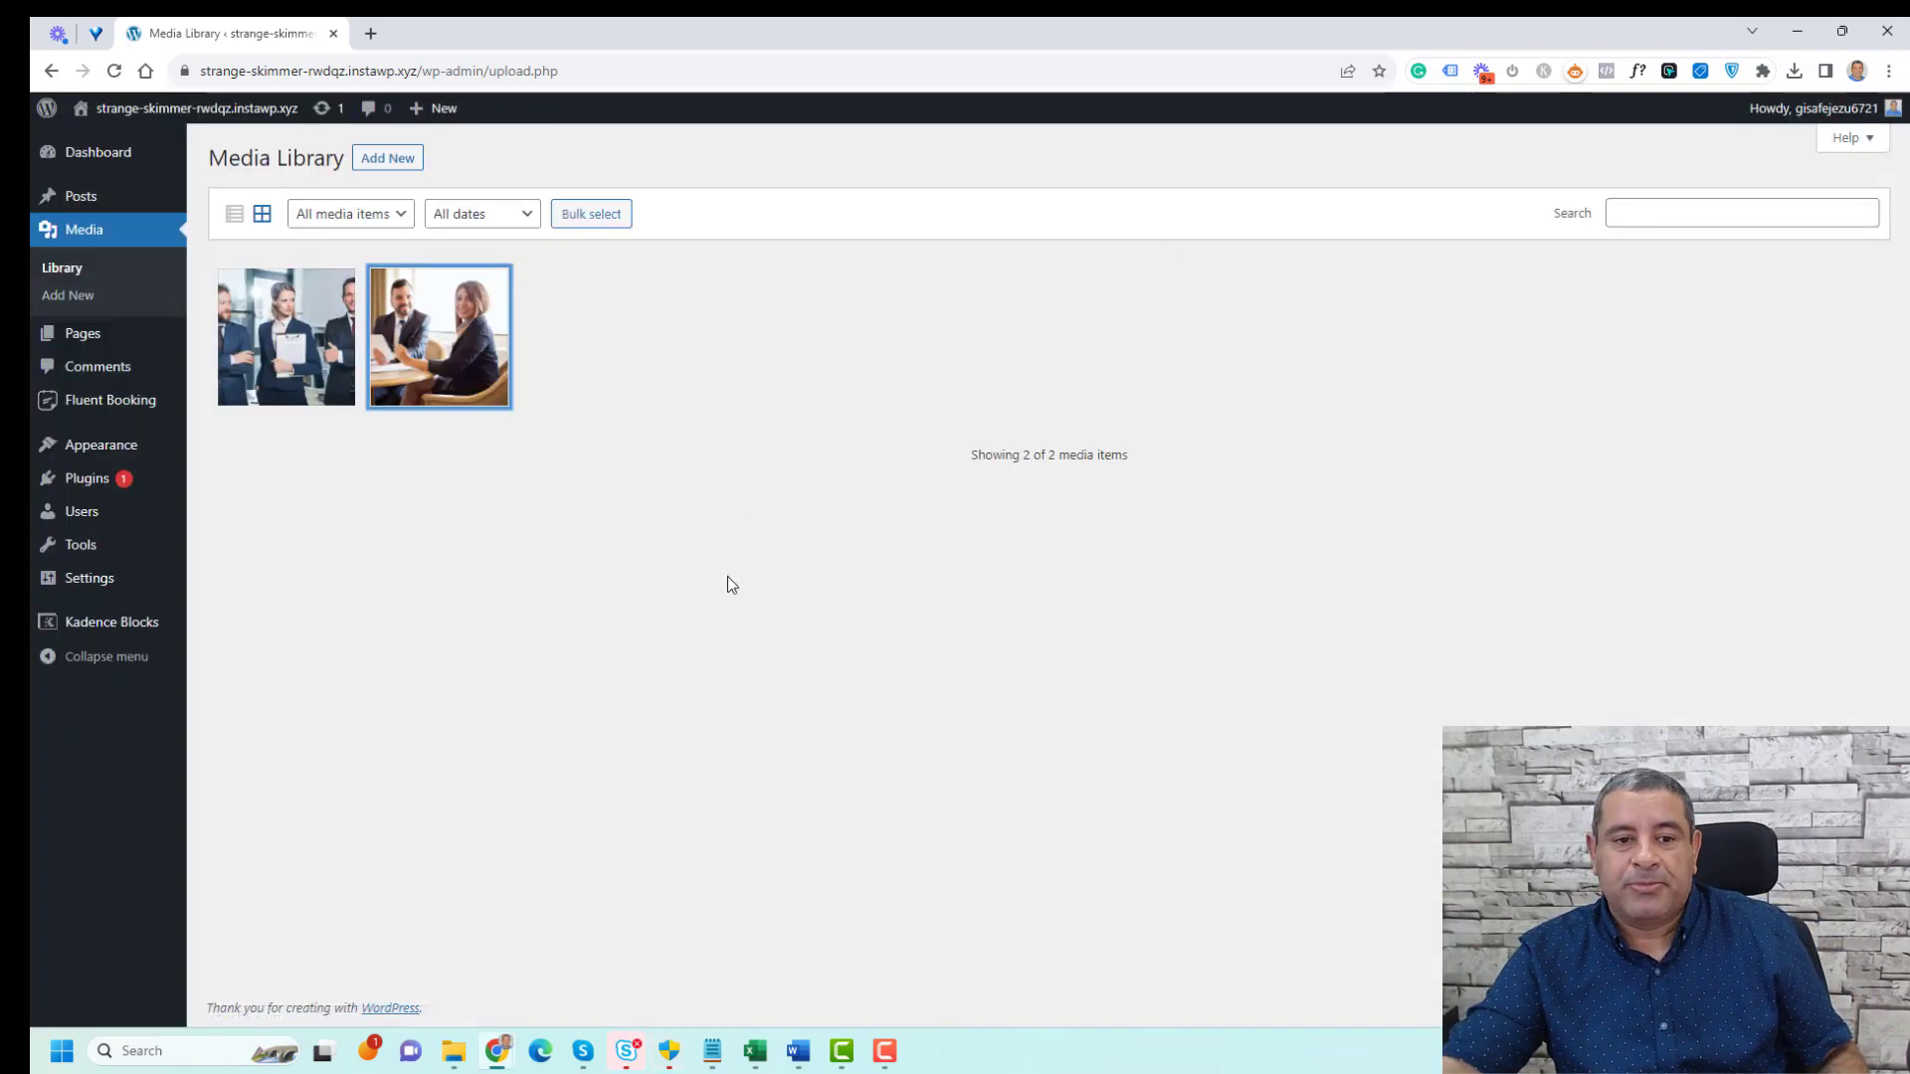
pyautogui.click(441, 339)
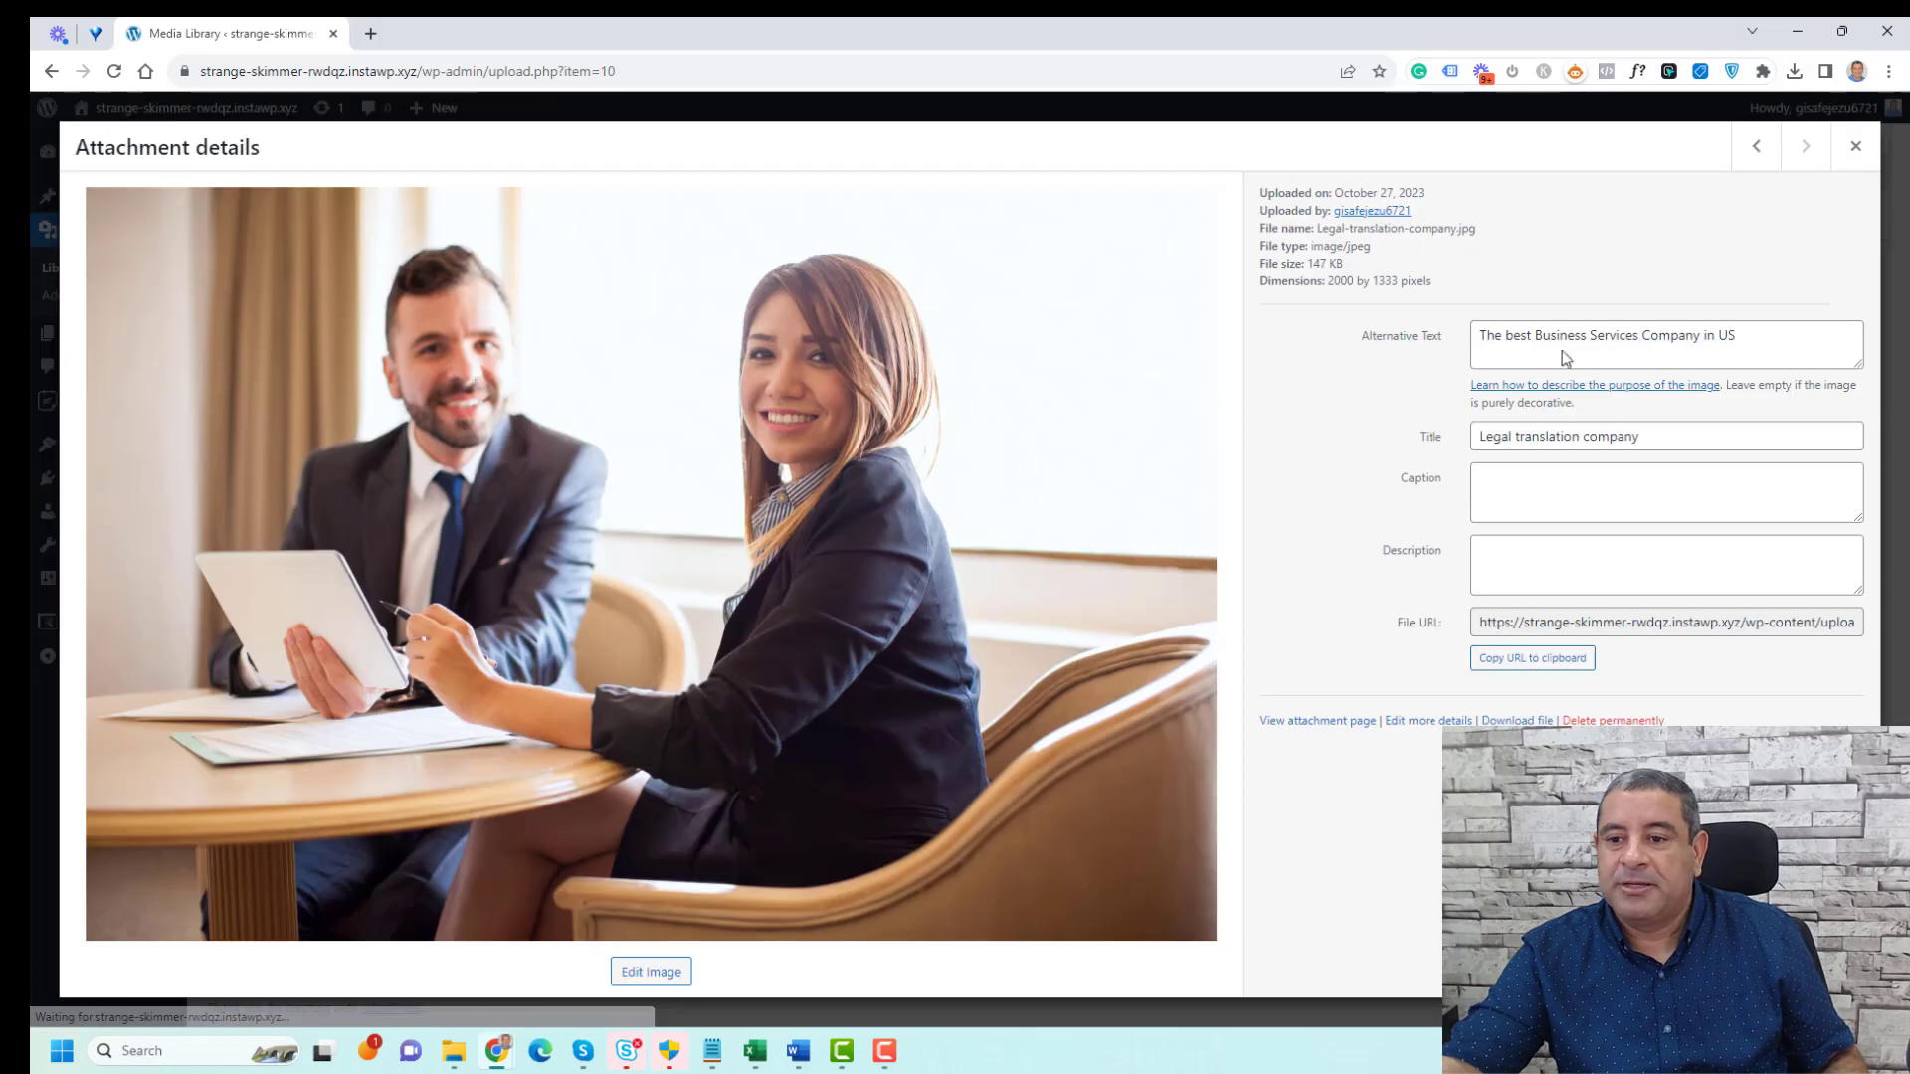
pyautogui.click(1855, 147)
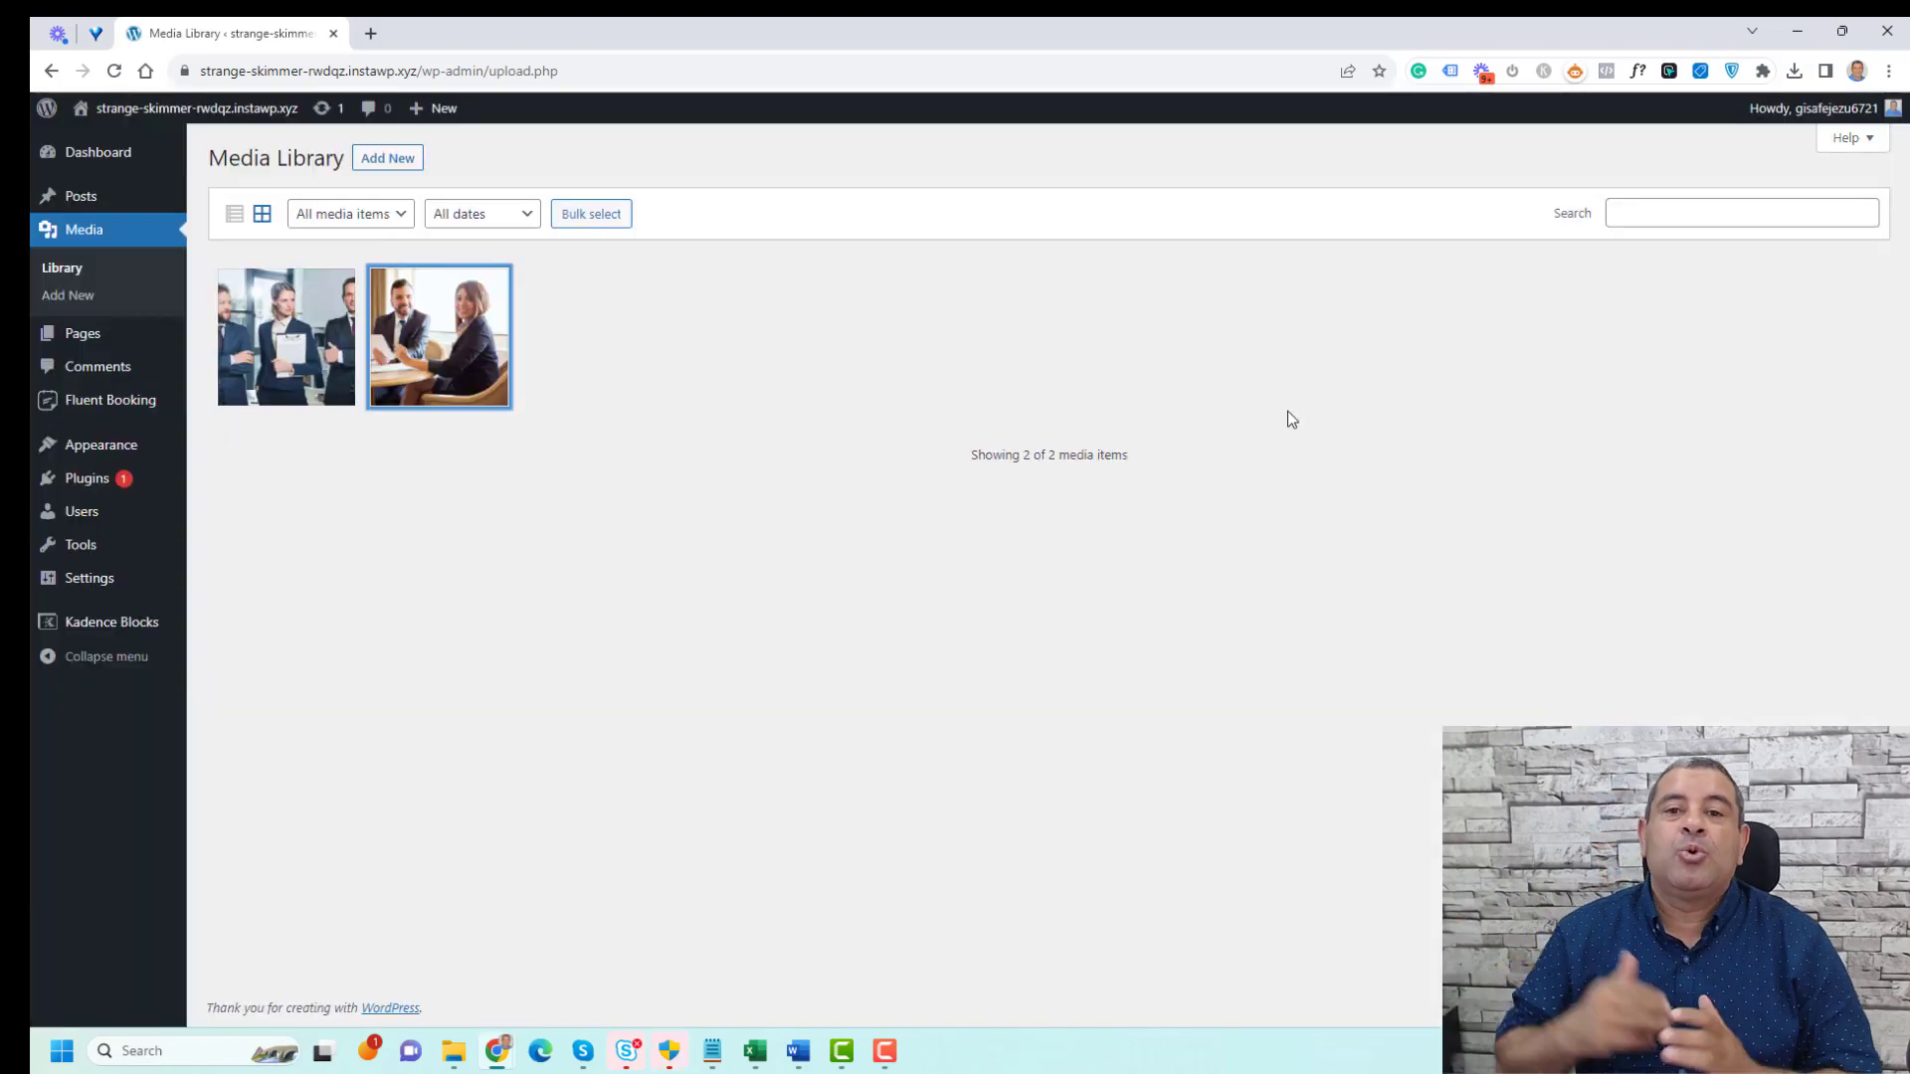